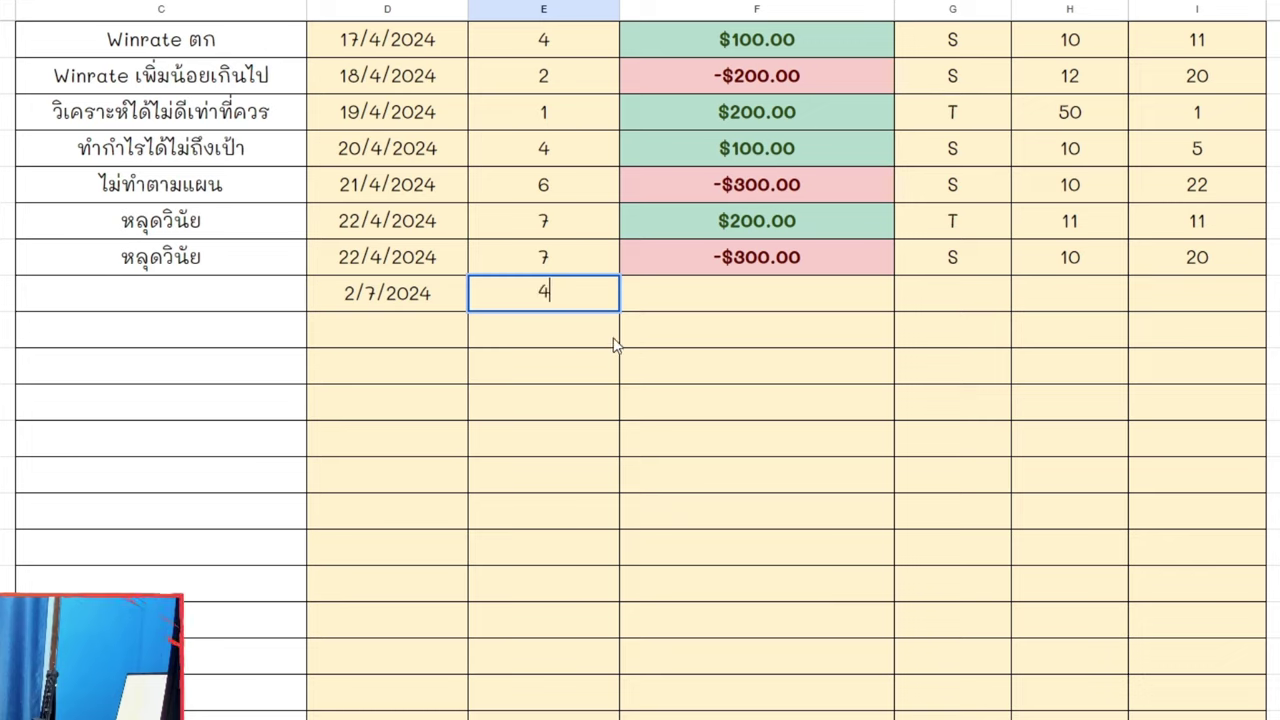
# In the 2/7/2024 row, enter a profit of 100 and the market condition T.
pyautogui.click(766, 300)
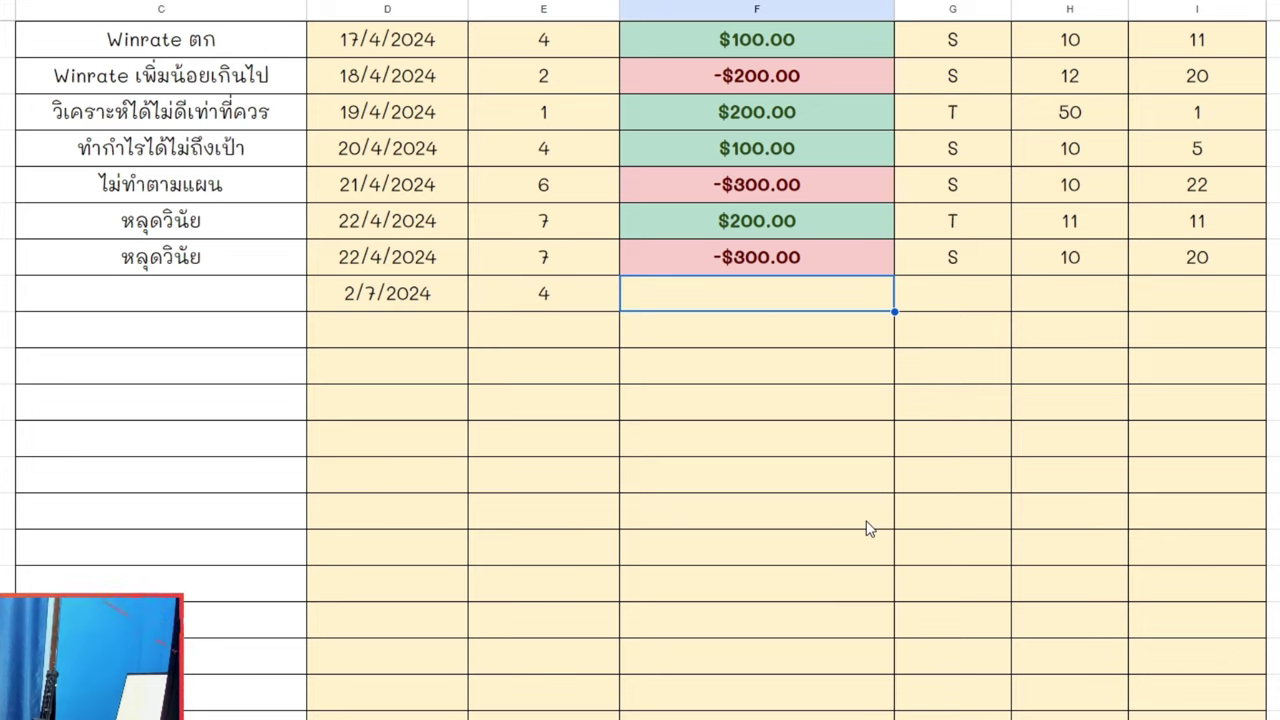
pyautogui.write('100')
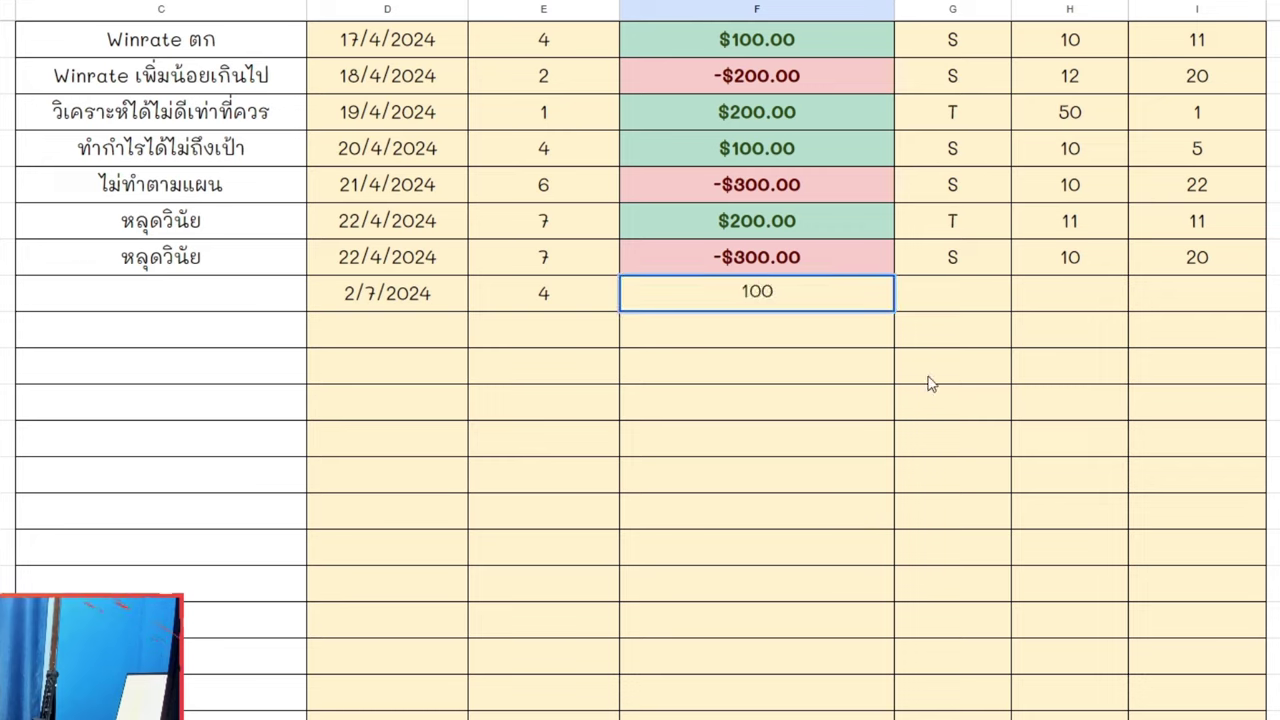
pyautogui.press('Tab')
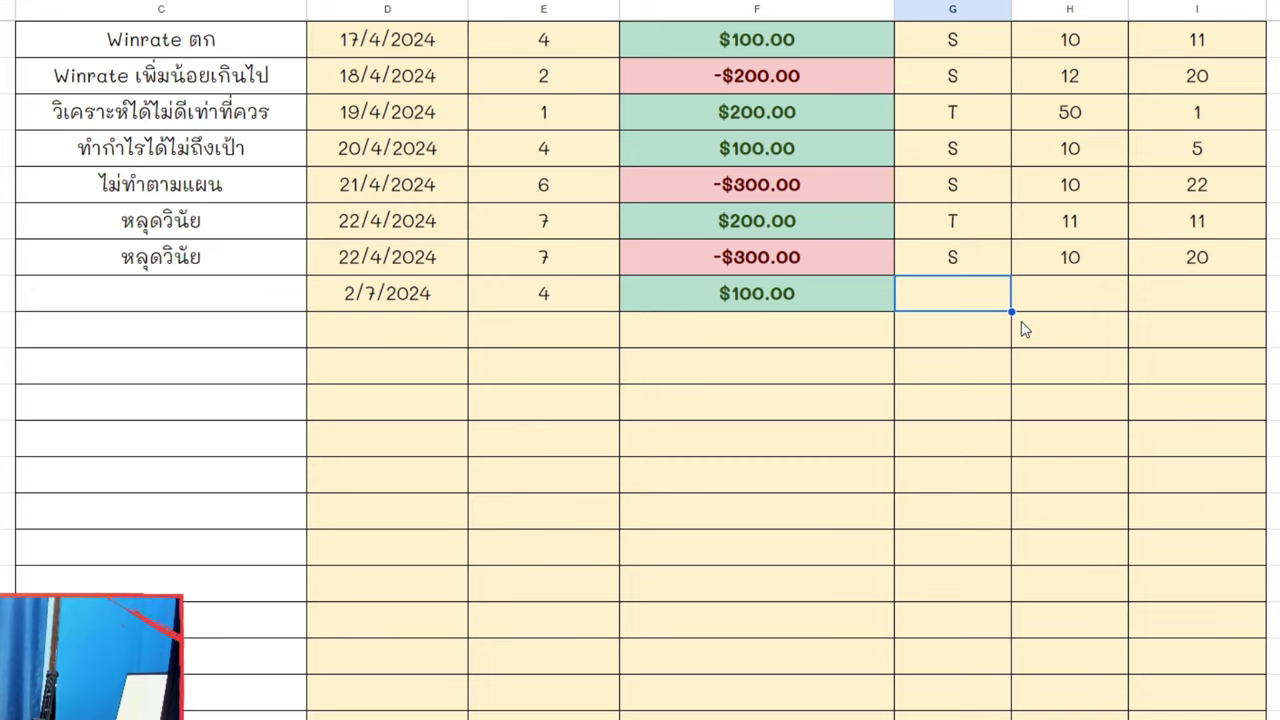
pyautogui.write('T')
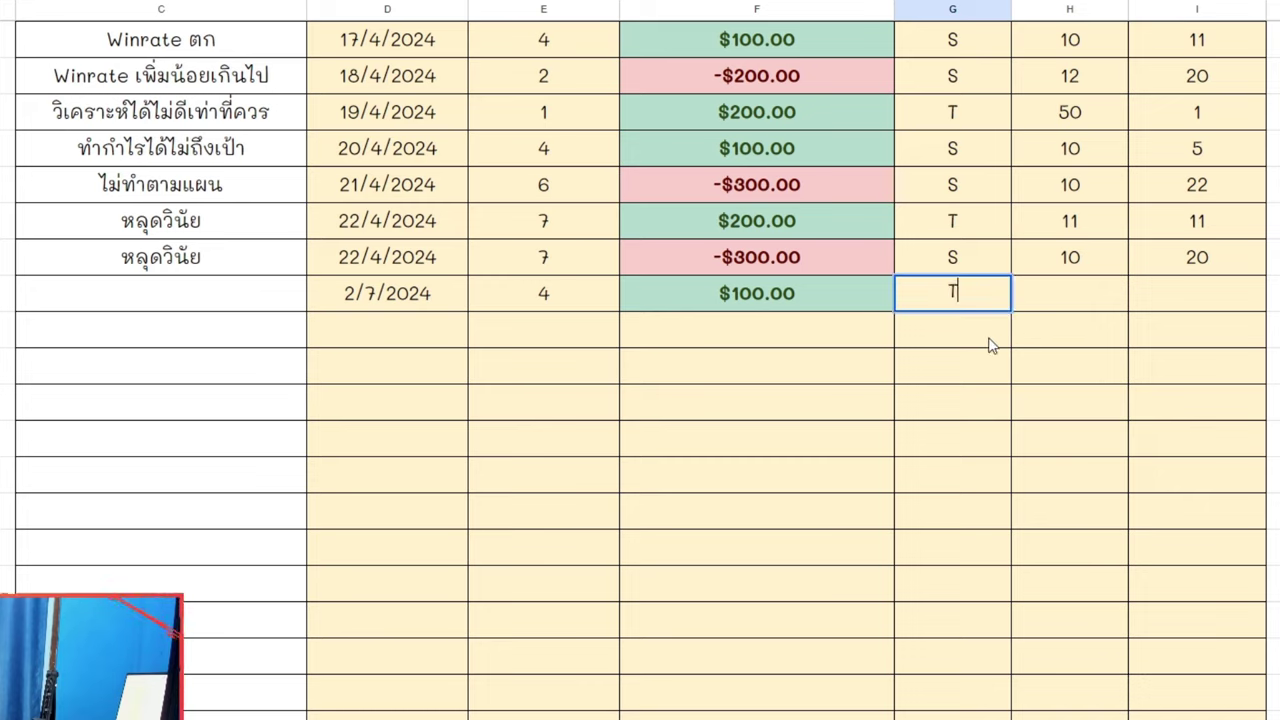
pyautogui.hotkey('ctrl', 'Return')
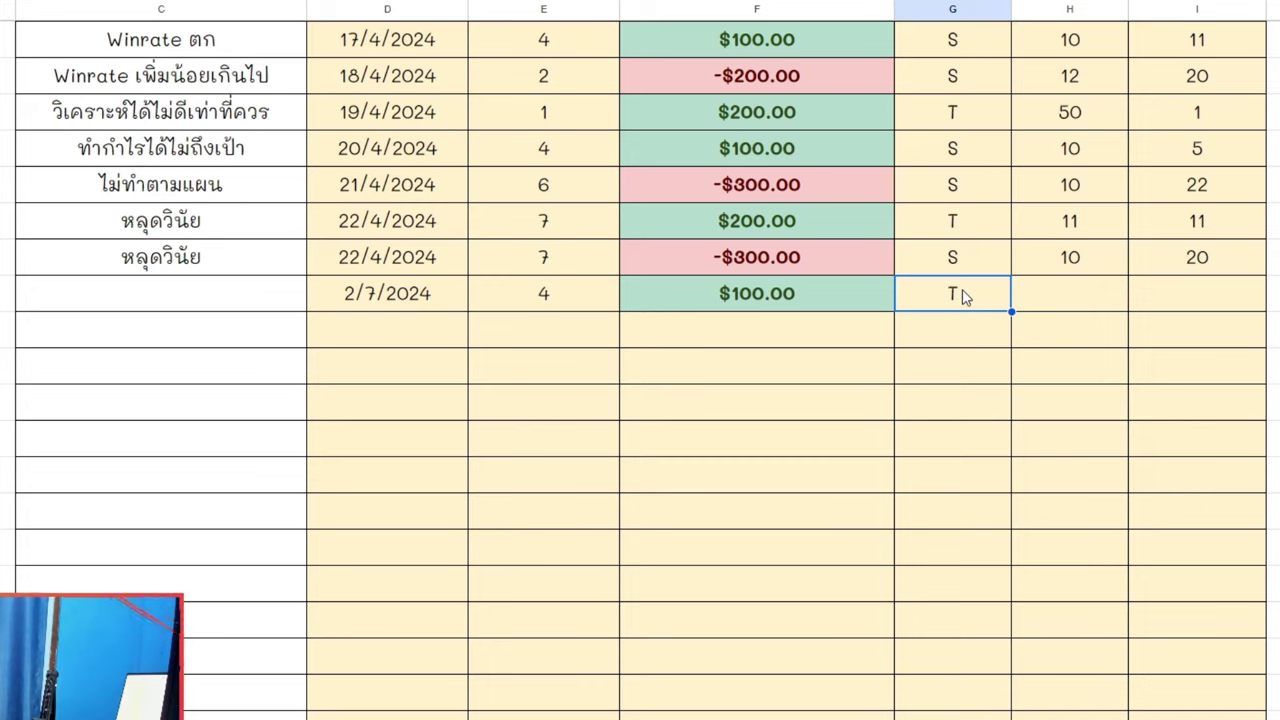
# Enter 11 wins and 11 losses for the 2/7/2024 row.
pyautogui.click(1088, 298)
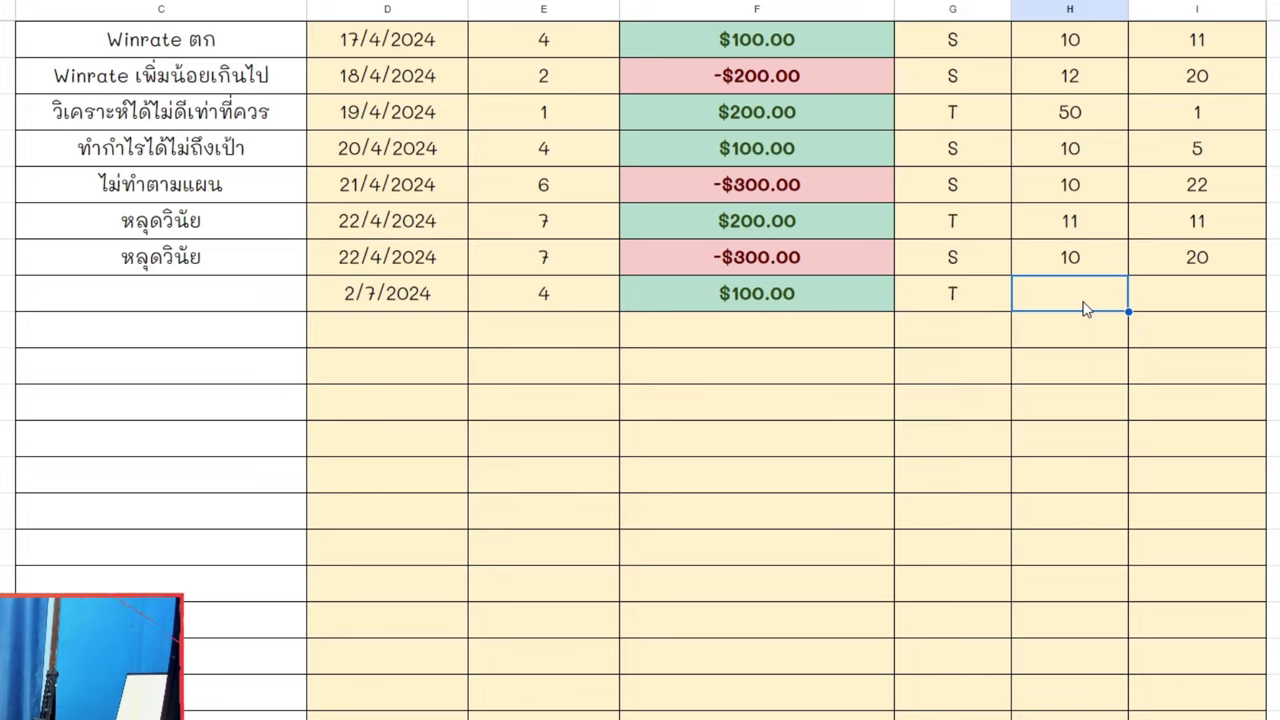
pyautogui.write('11')
pyautogui.click(1203, 304)
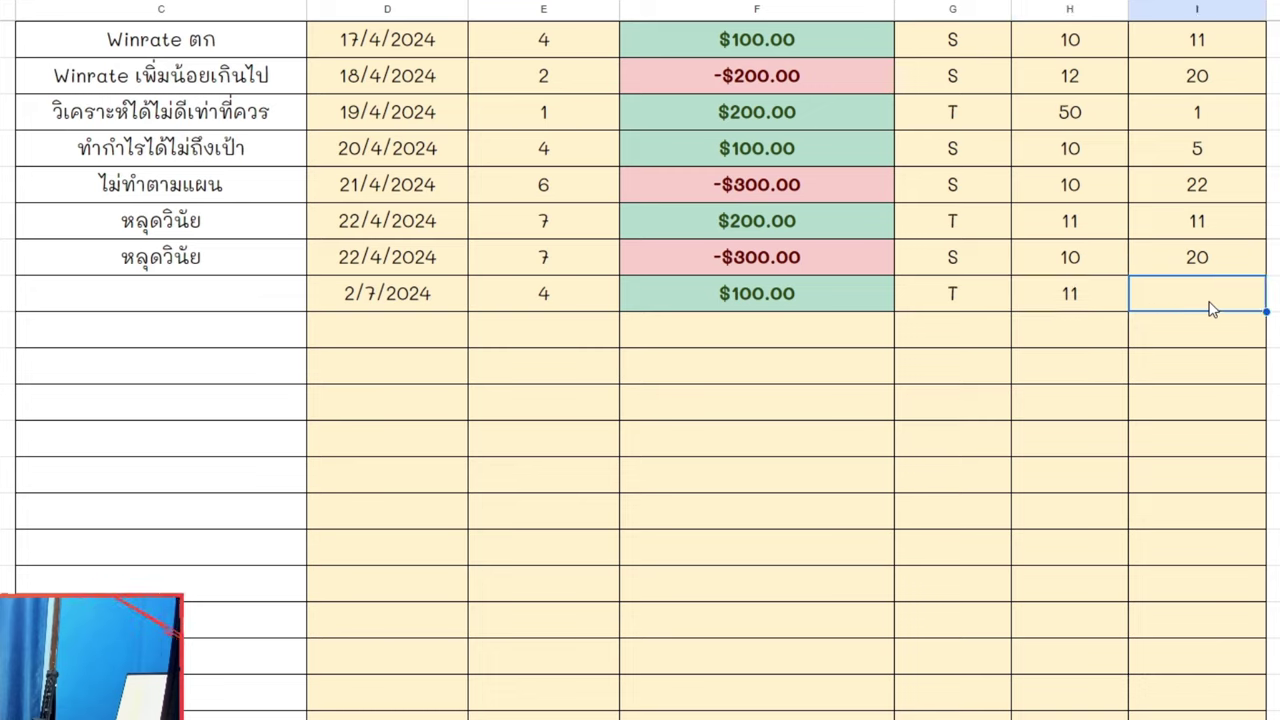
pyautogui.write('11')
pyautogui.press('Return')
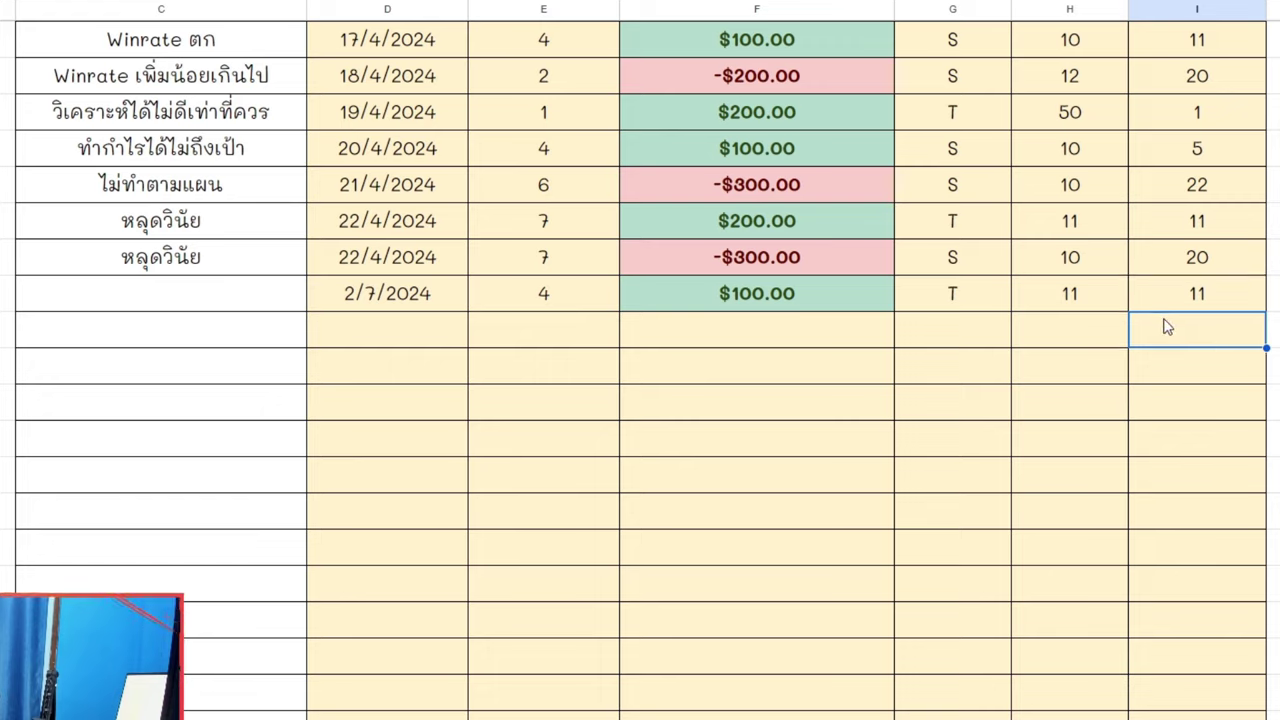
pyautogui.click(1220, 288)
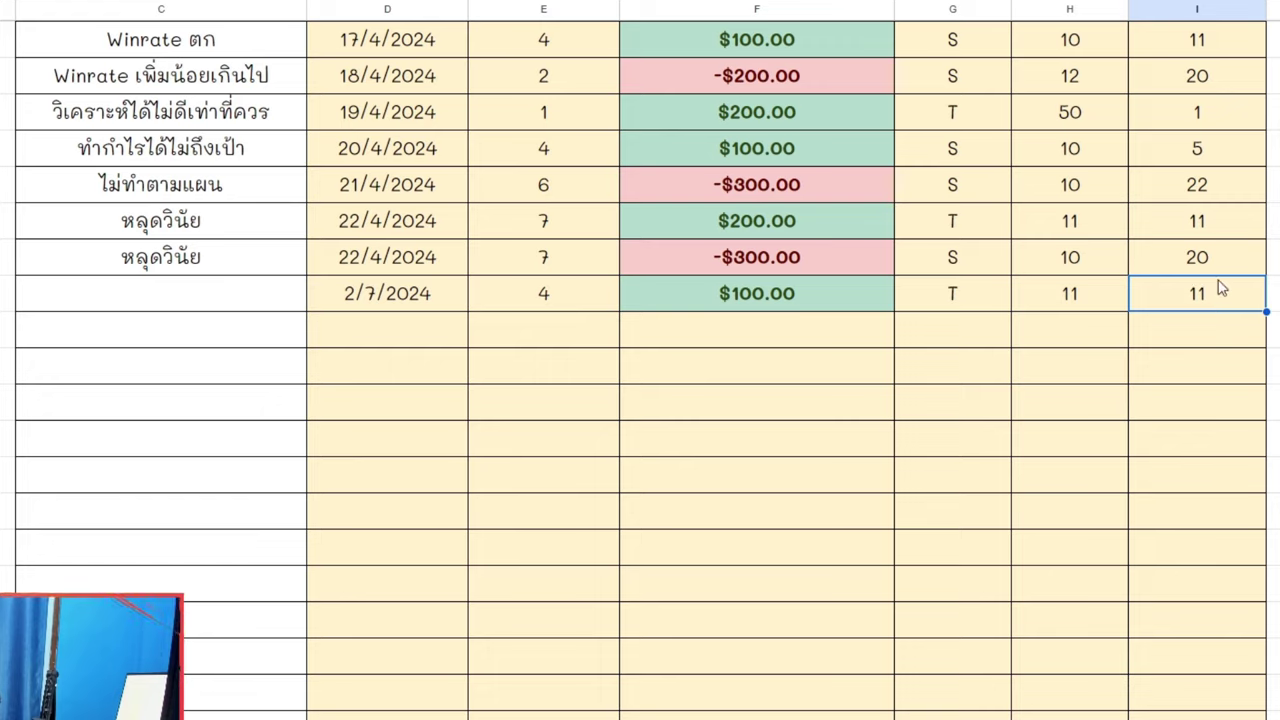
# Copy the mistake note "ทำกำไรได้ไม่ถึงเป้า" from the 20/4/2024 row into the mistake column of the 2/7/2024 row.
pyautogui.click(251, 290)
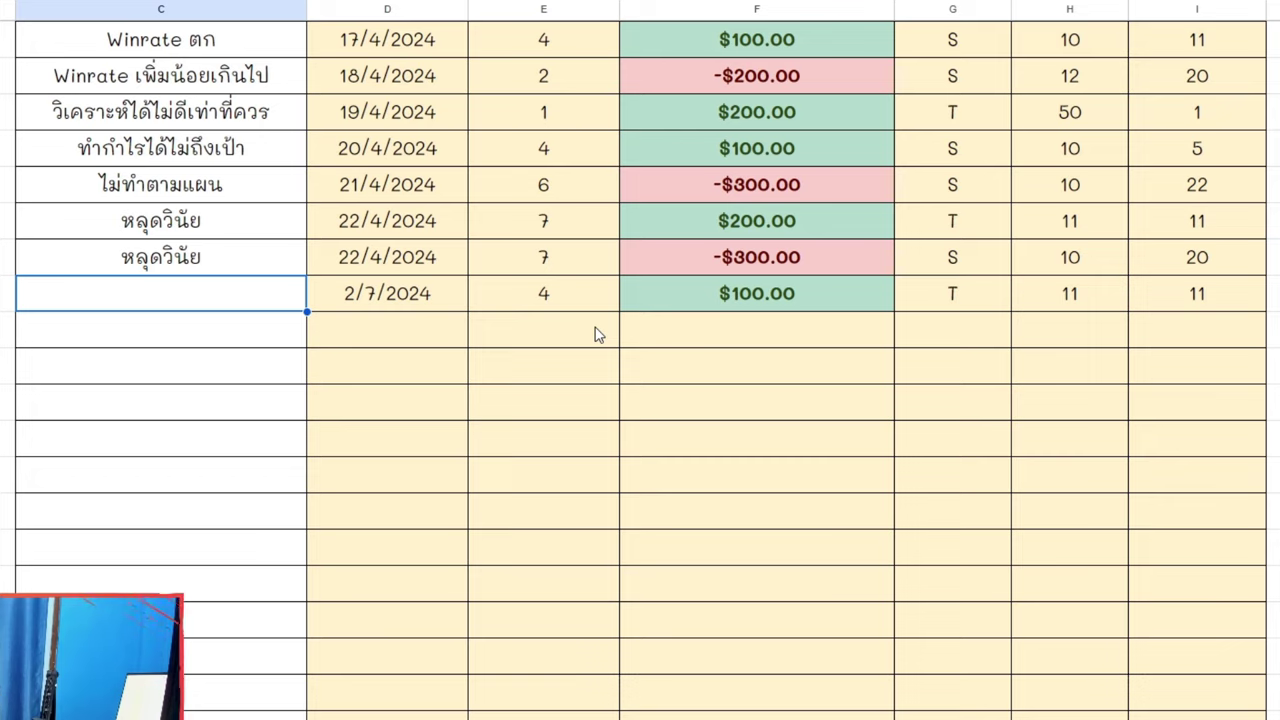
pyautogui.click(213, 160)
pyautogui.hotkey('ctrl', 'c')
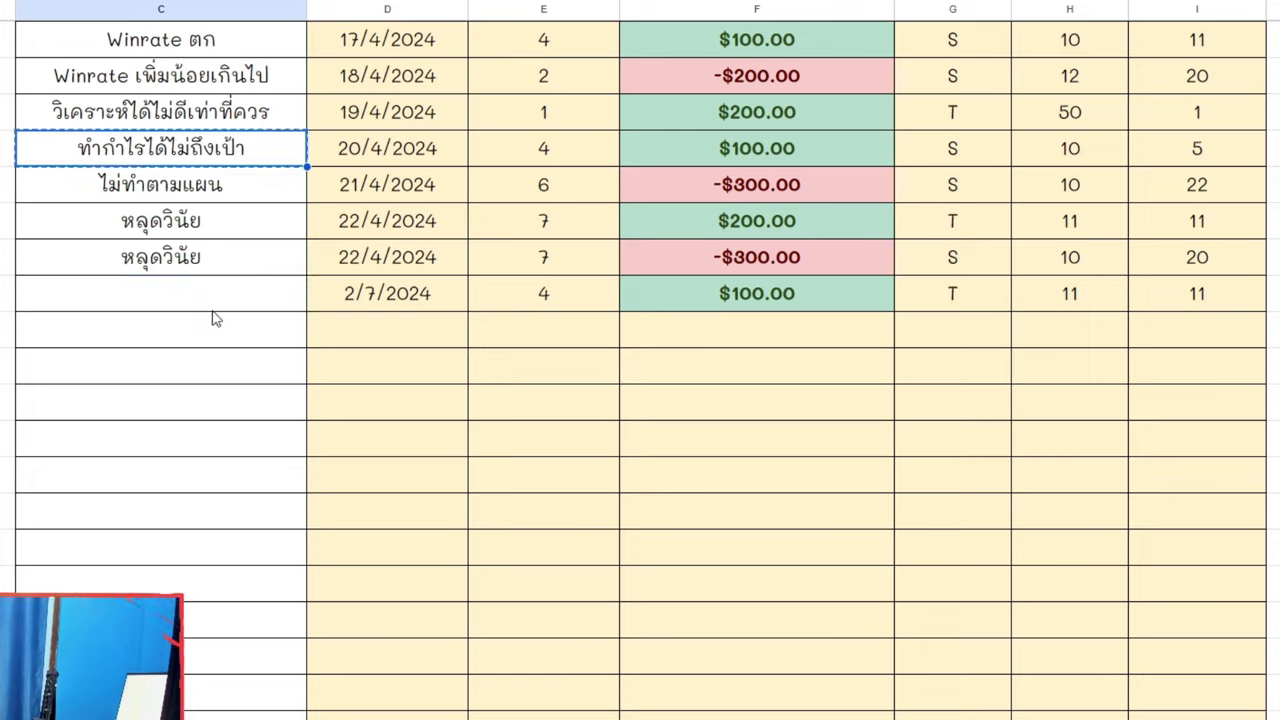
pyautogui.click(221, 295)
pyautogui.hotkey('ctrl', 'v')
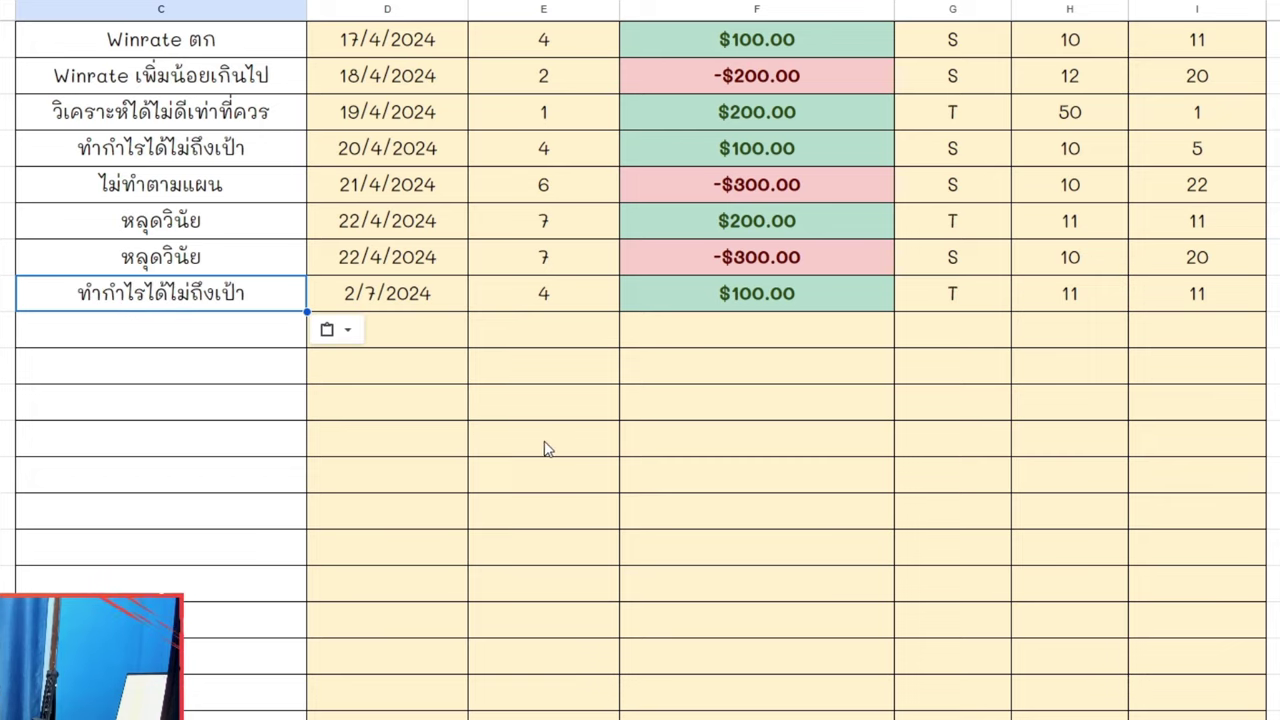
# Review the completed 2/7/2024 entry, and look over the summary, PPMC and Best H&WR tables above the trade log.
pyautogui.click(546, 449)
pyautogui.click(240, 320)
pyautogui.click(880, 300)
pyautogui.moveTo(208, 302); pyautogui.dragTo(1171, 314)
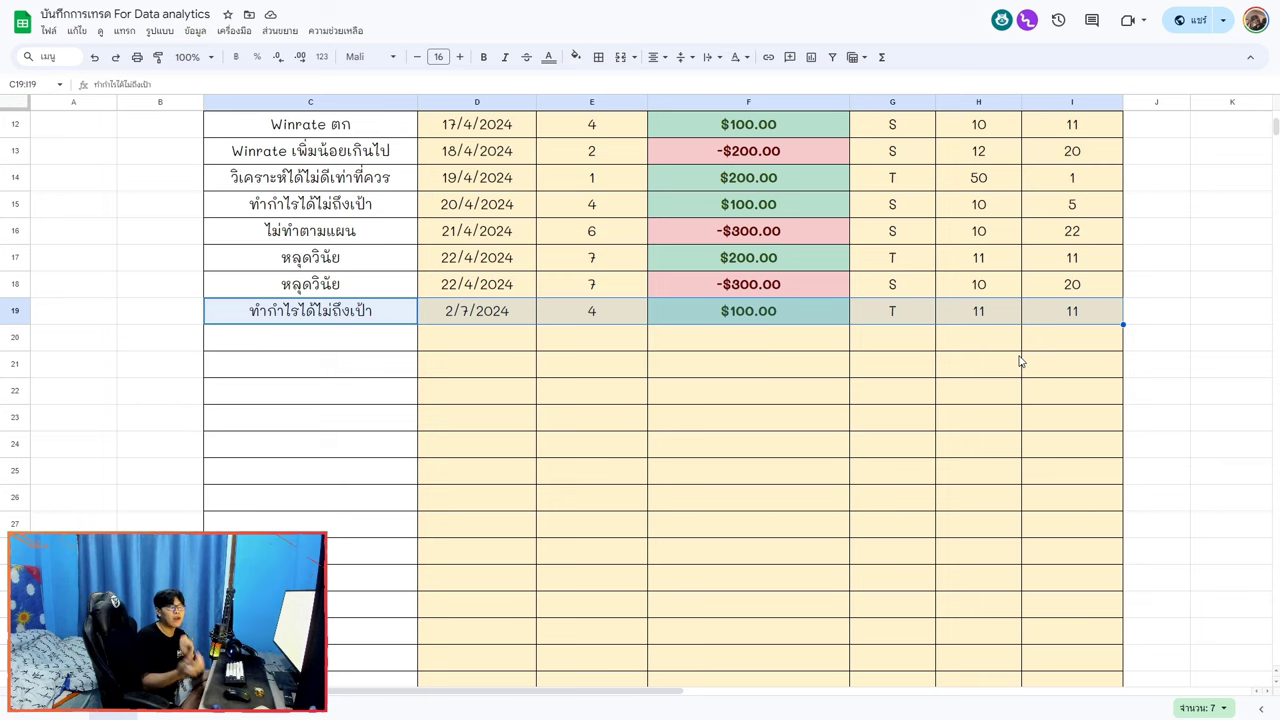
pyautogui.scroll(4, 1040, 363)
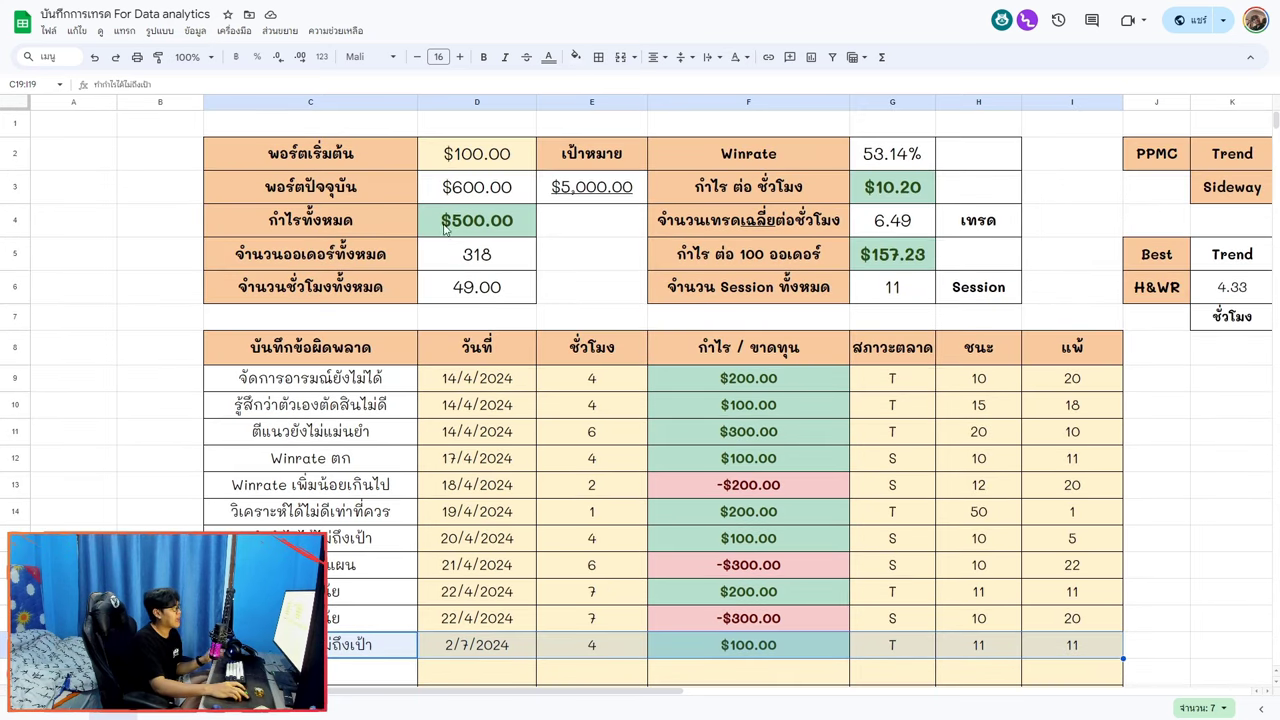
pyautogui.moveTo(296, 153); pyautogui.dragTo(995, 300)
pyautogui.hscroll(3, 995, 300)
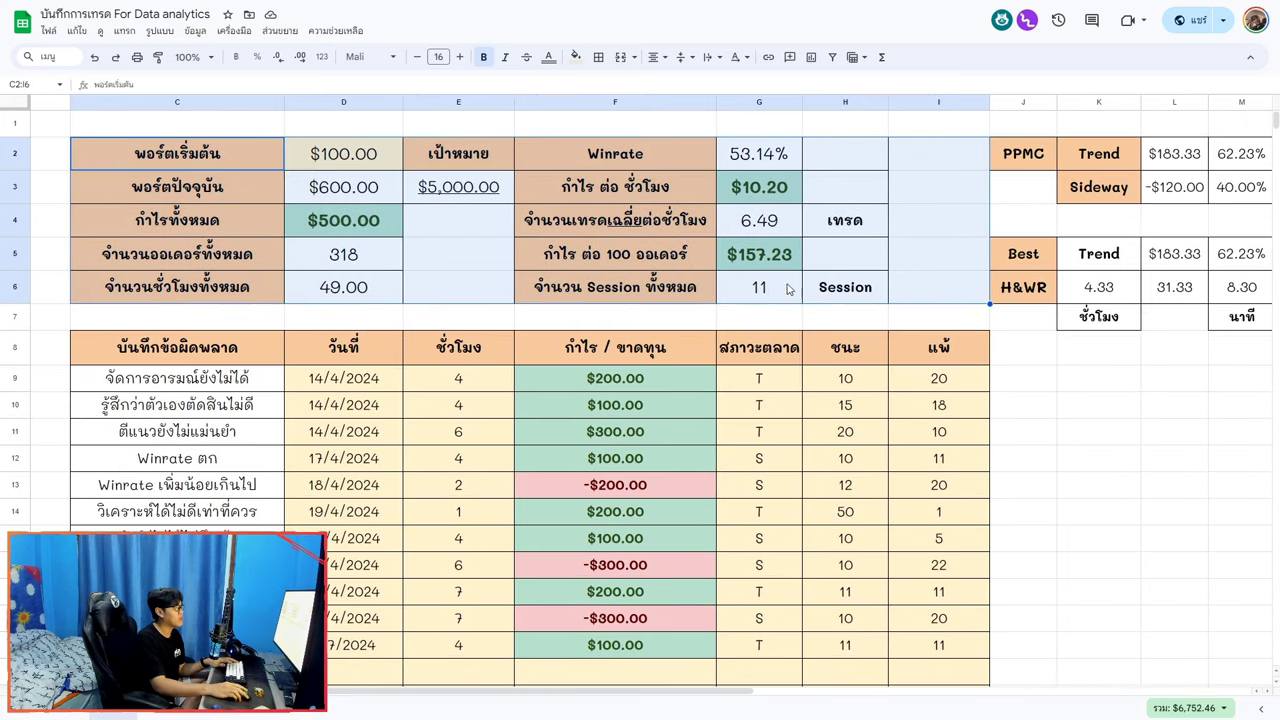
pyautogui.moveTo(1150, 318); pyautogui.dragTo(122, 154)
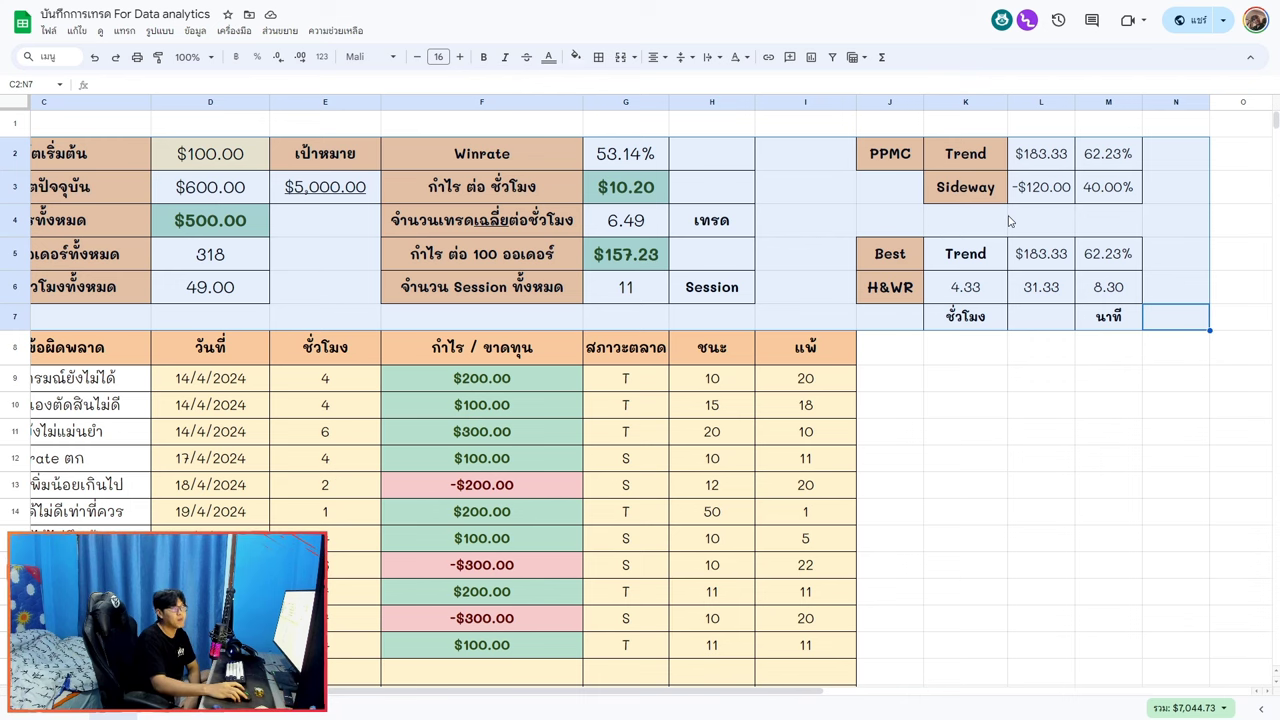
pyautogui.click(643, 187)
pyautogui.moveTo(105, 150); pyautogui.dragTo(1080, 234)
pyautogui.hscroll(-5, 900, 280)
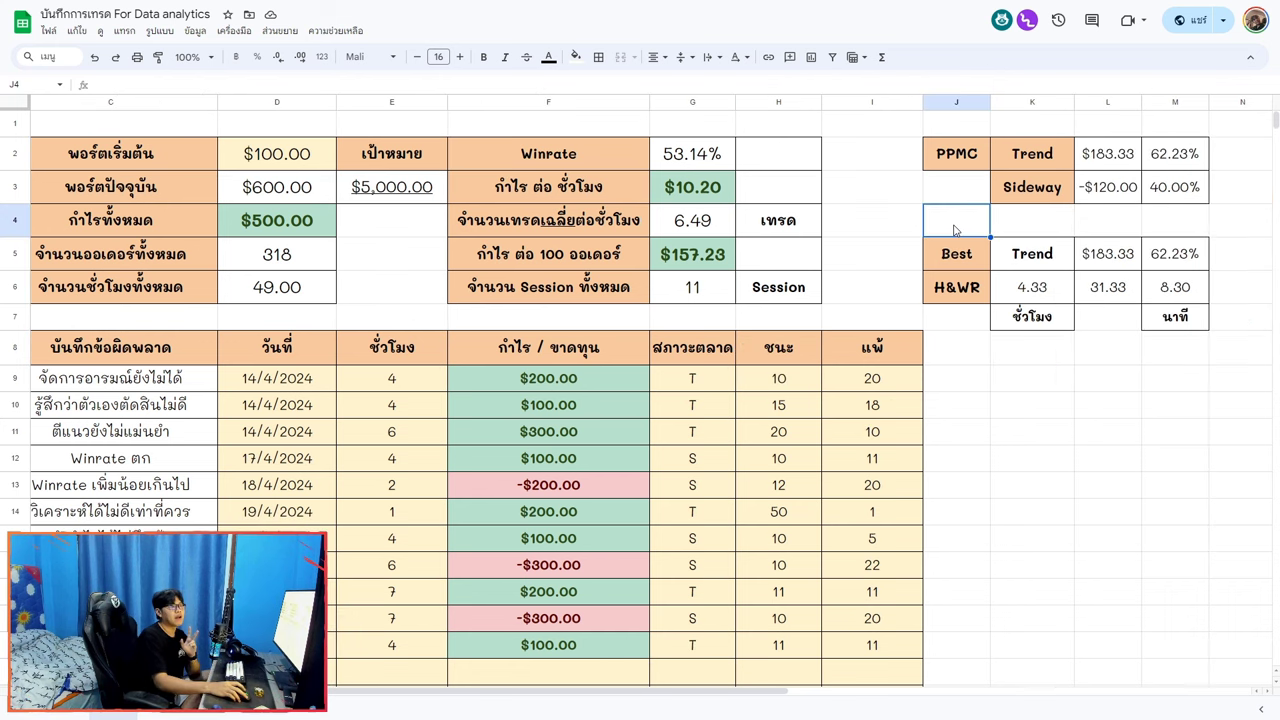
pyautogui.hscroll(3, 900, 250)
pyautogui.click(954, 230)
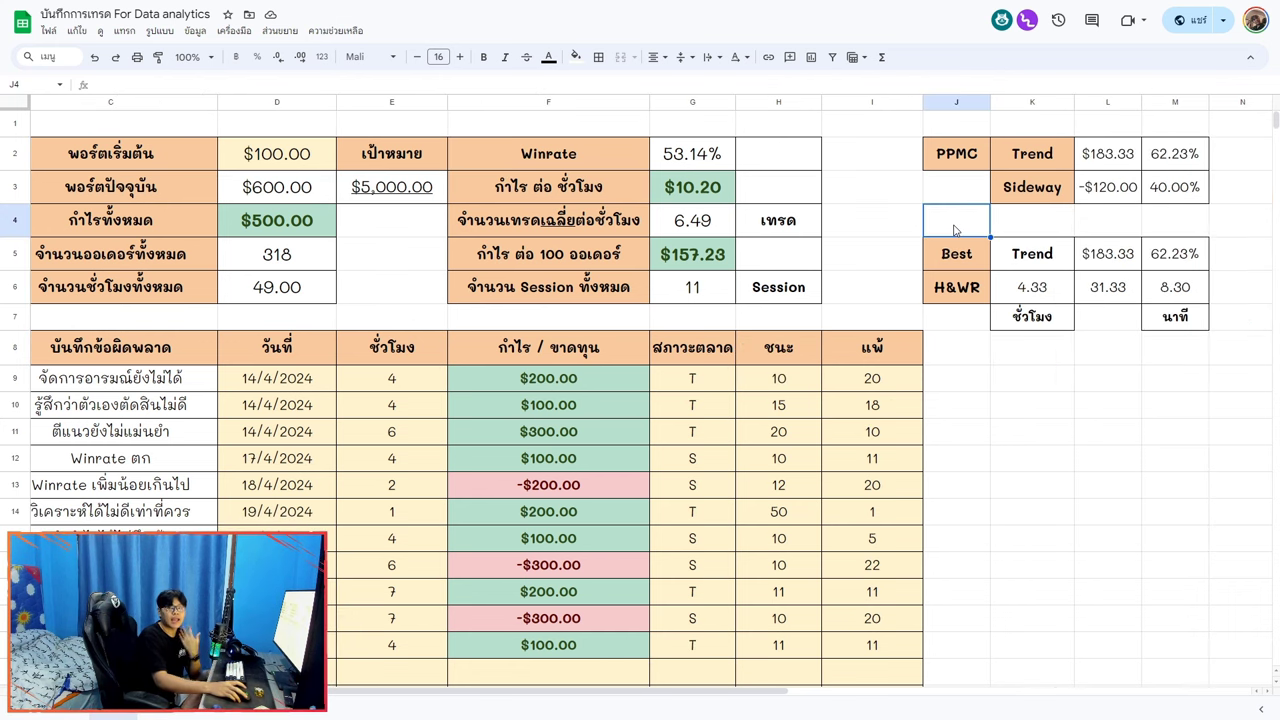
pyautogui.hscroll(-1, 920, 213)
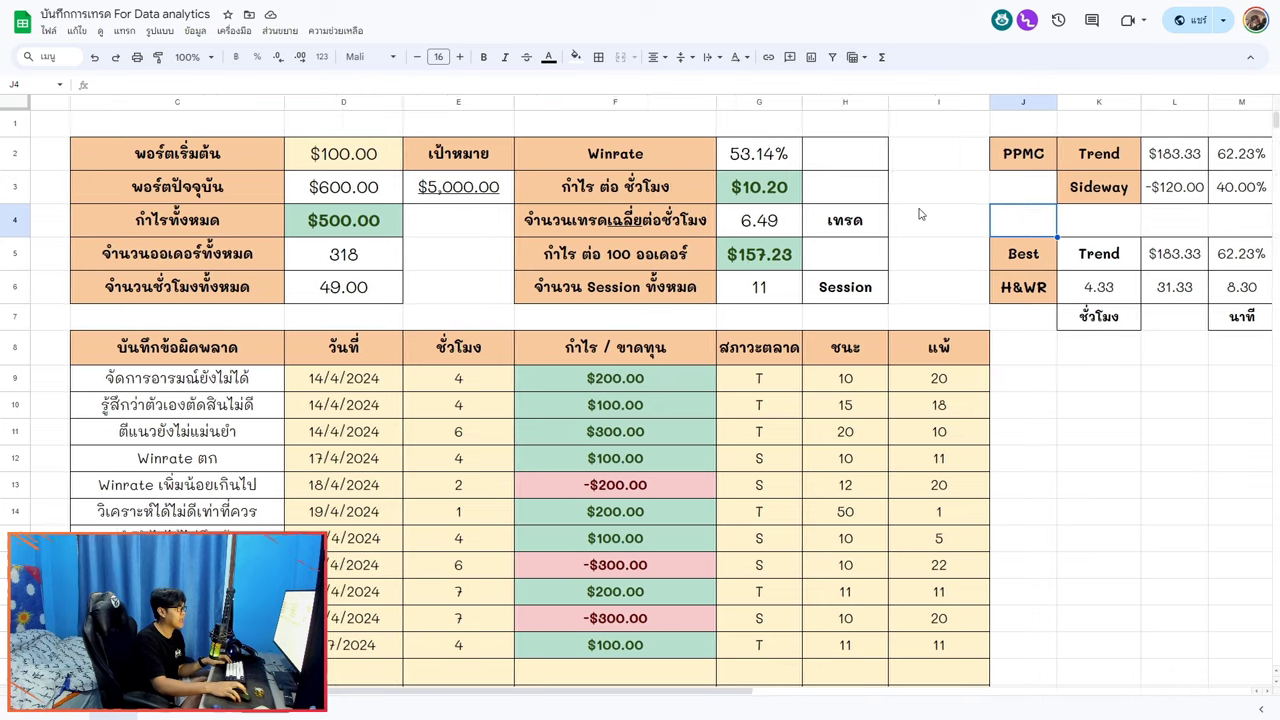
pyautogui.hscroll(-2, 920, 213)
# Examine the portfolio and Winrate summary blocks, focusing on the starting portfolio, current portfolio and total profit cells.
pyautogui.moveTo(326, 165); pyautogui.dragTo(493, 289)
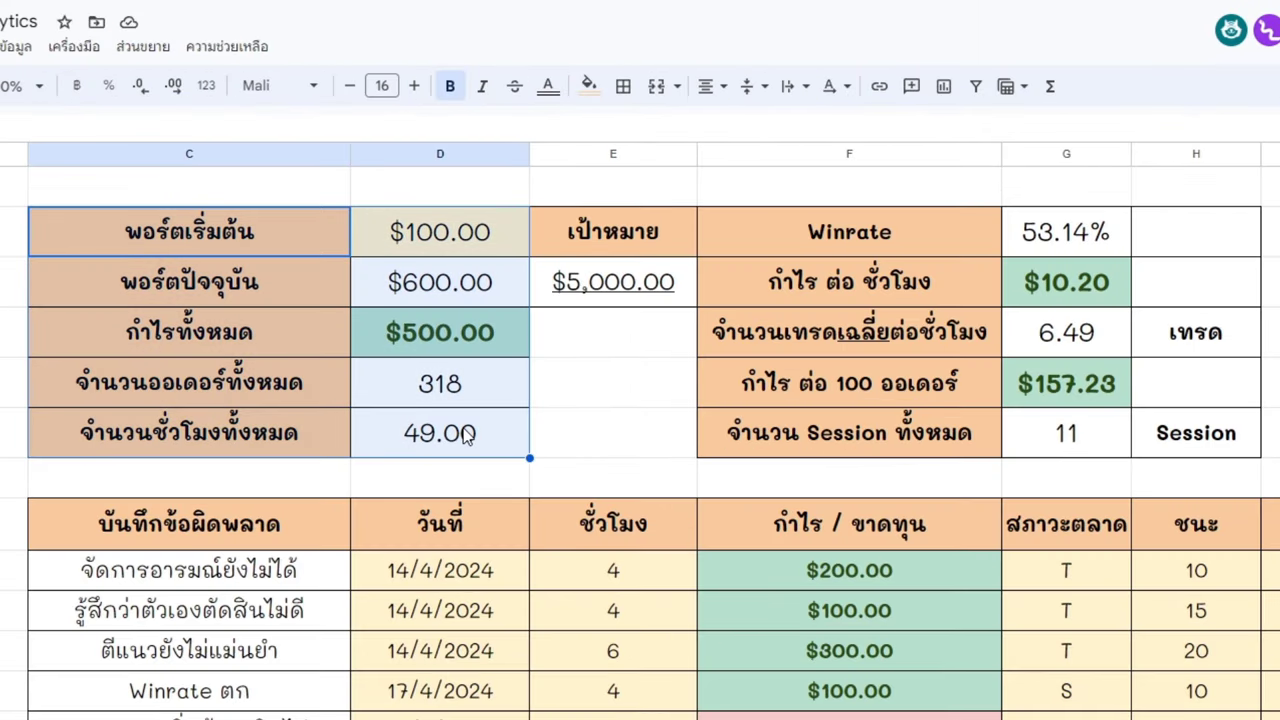
pyautogui.moveTo(940, 240); pyautogui.dragTo(1214, 457)
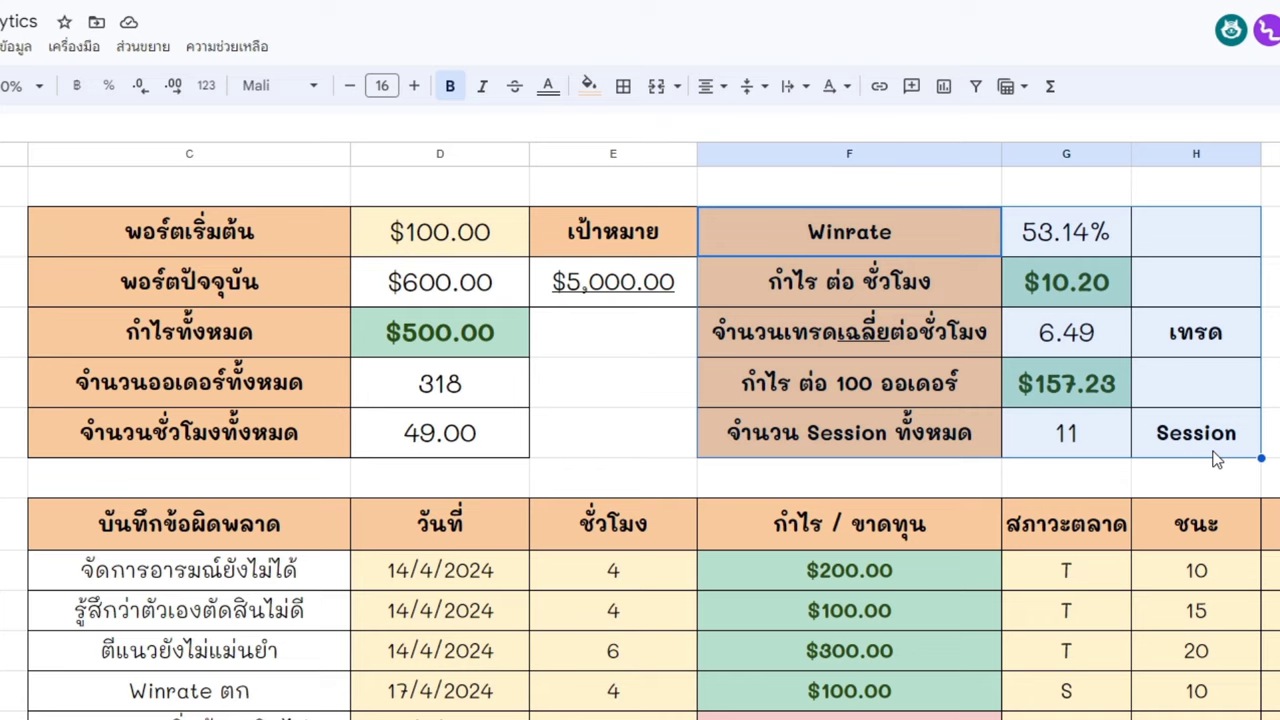
pyautogui.click(1066, 478)
pyautogui.moveTo(200, 240); pyautogui.dragTo(460, 440)
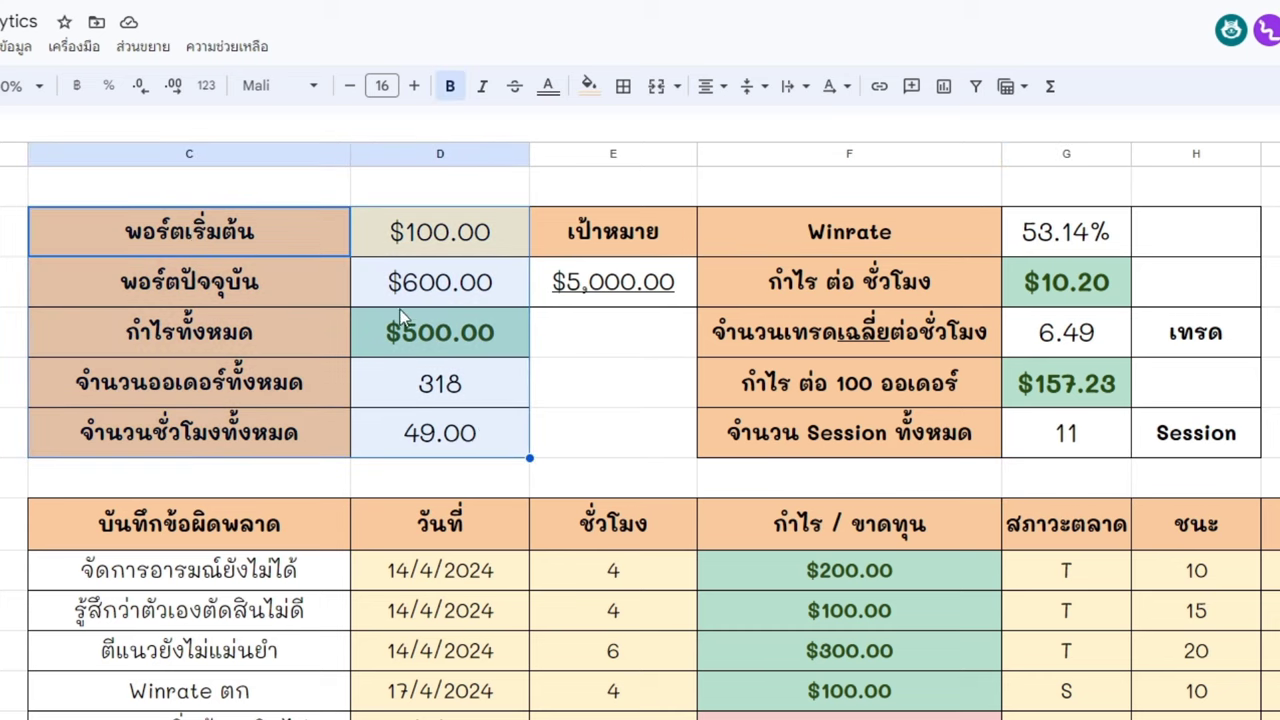
pyautogui.click(429, 289)
pyautogui.moveTo(245, 243); pyautogui.dragTo(440, 250)
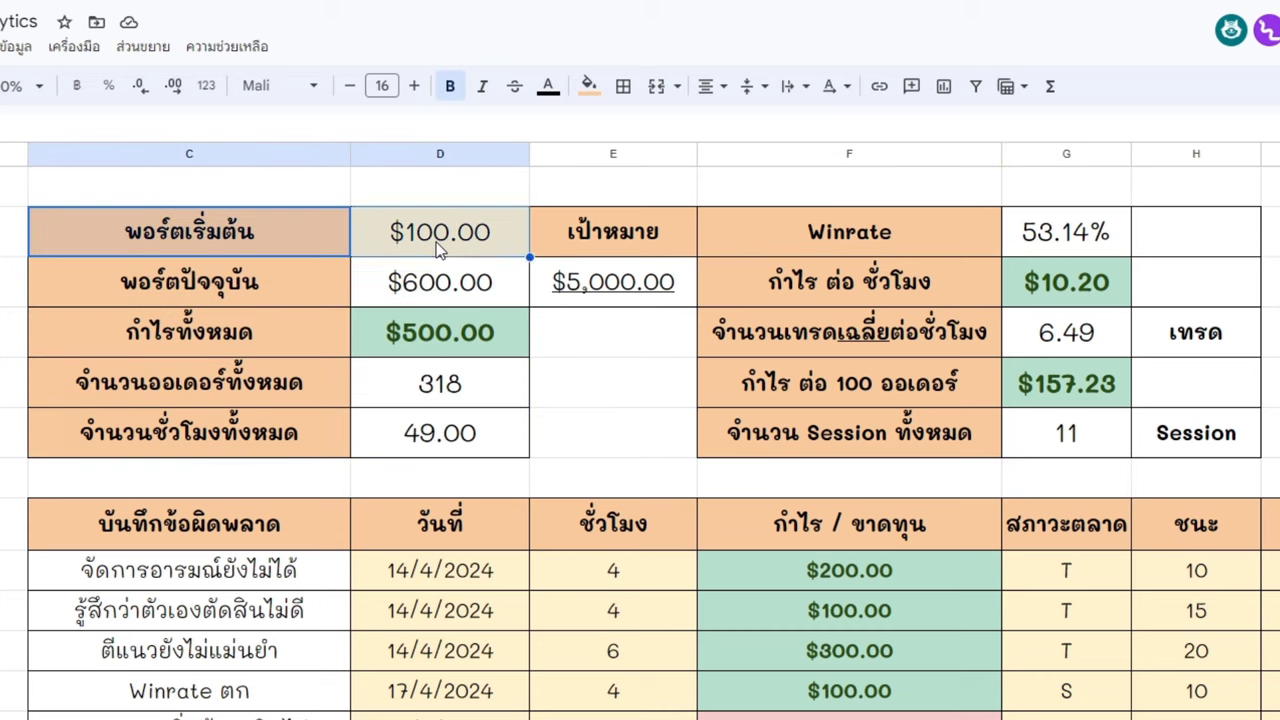
pyautogui.click(438, 250)
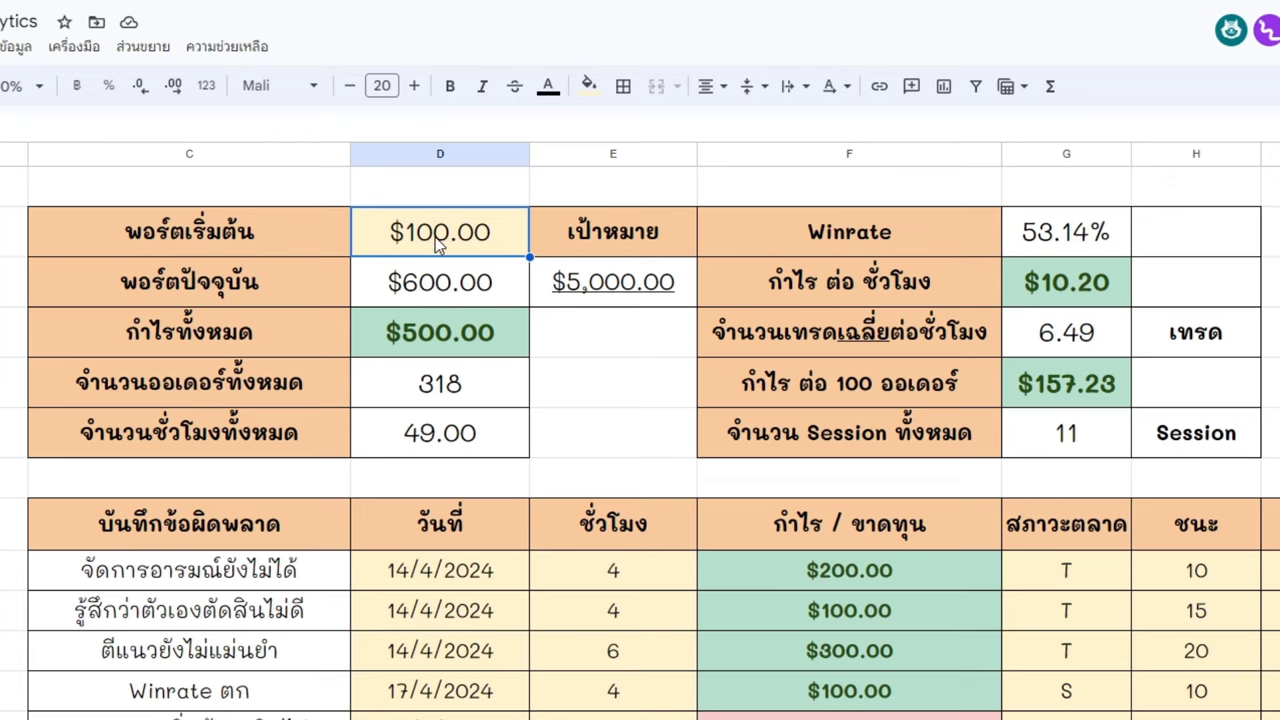
pyautogui.click(492, 287)
pyautogui.click(478, 390)
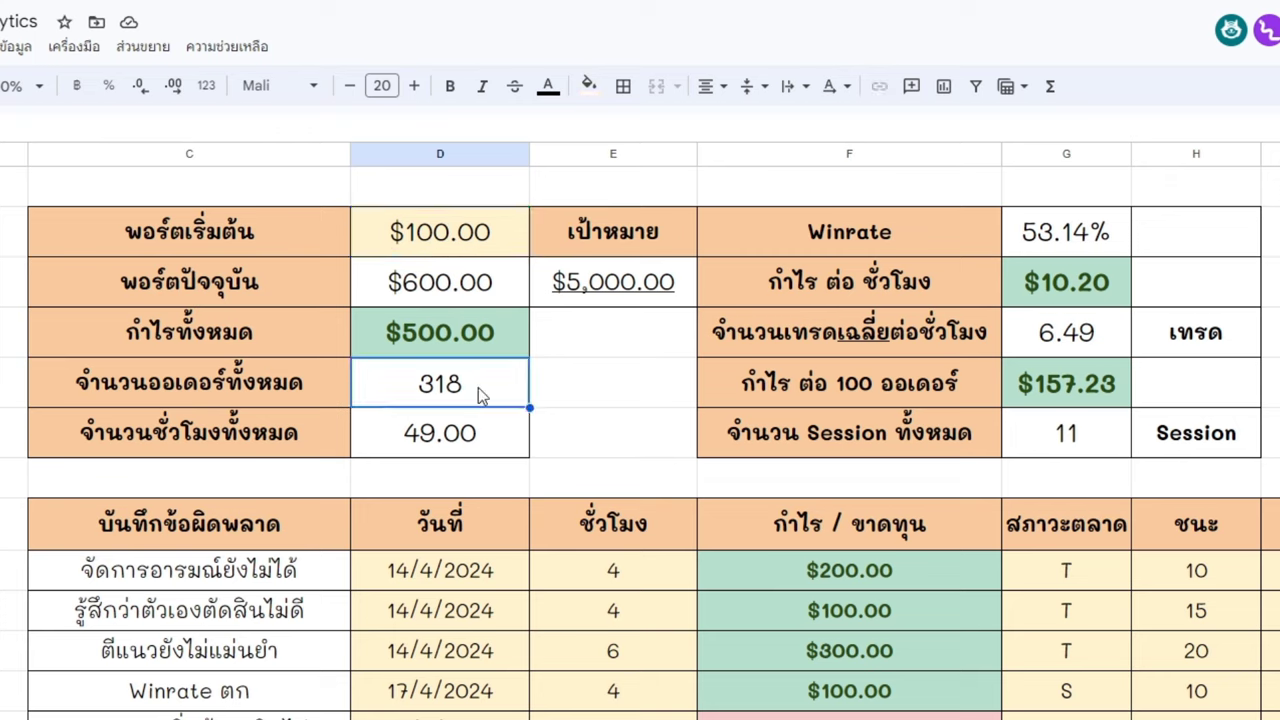
pyautogui.press('Up')
pyautogui.press('Up')
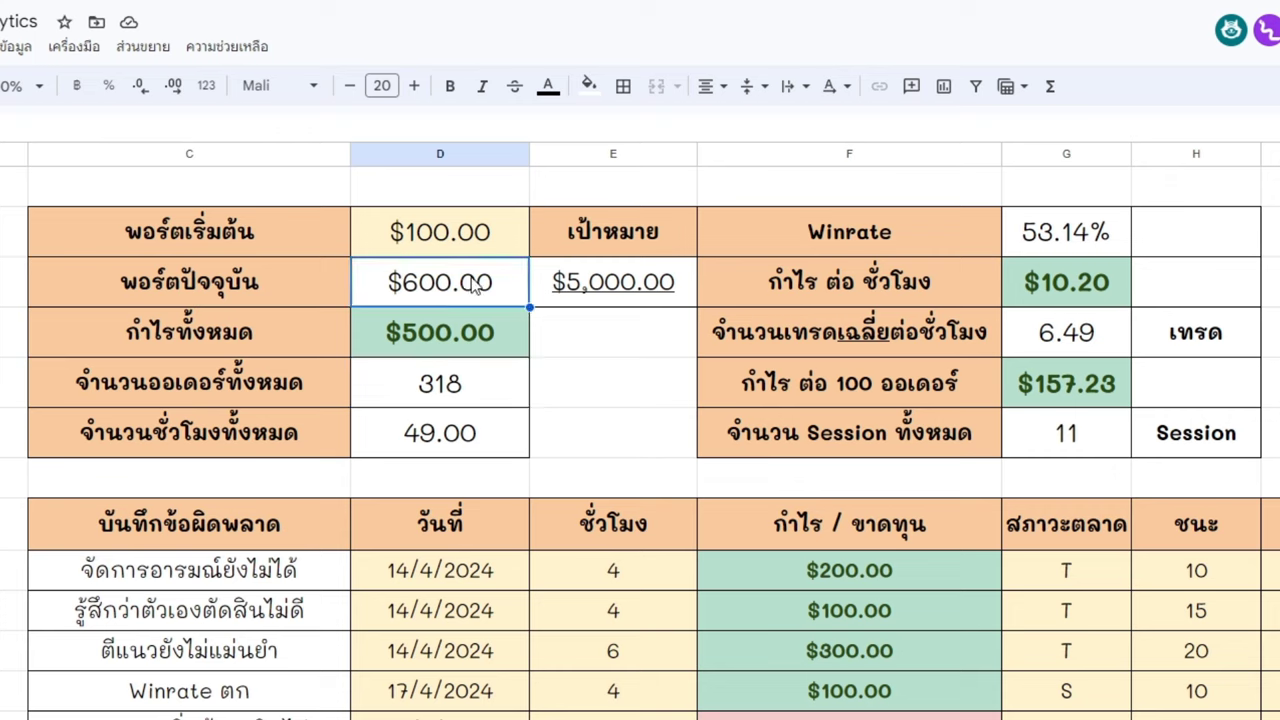
pyautogui.press('Down')
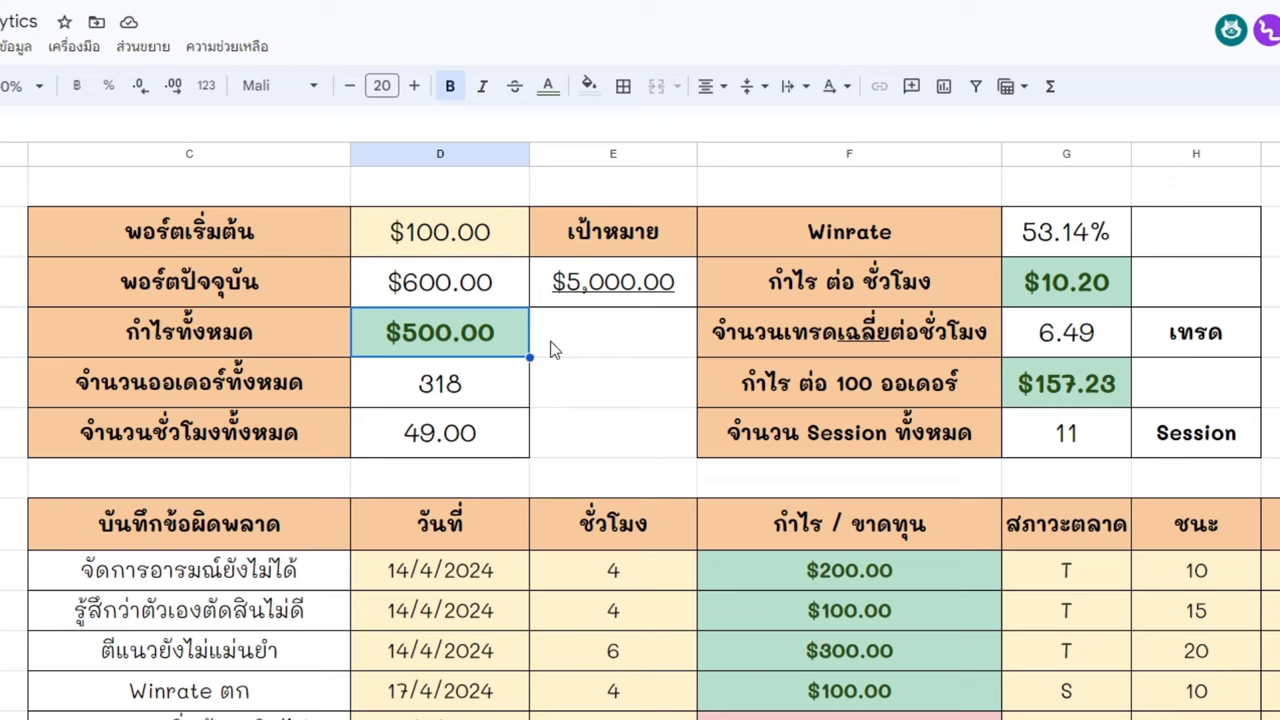
# Examine the total orders and total hours against the trade log rows, as well as the portfolio target cell.
pyautogui.click(417, 390)
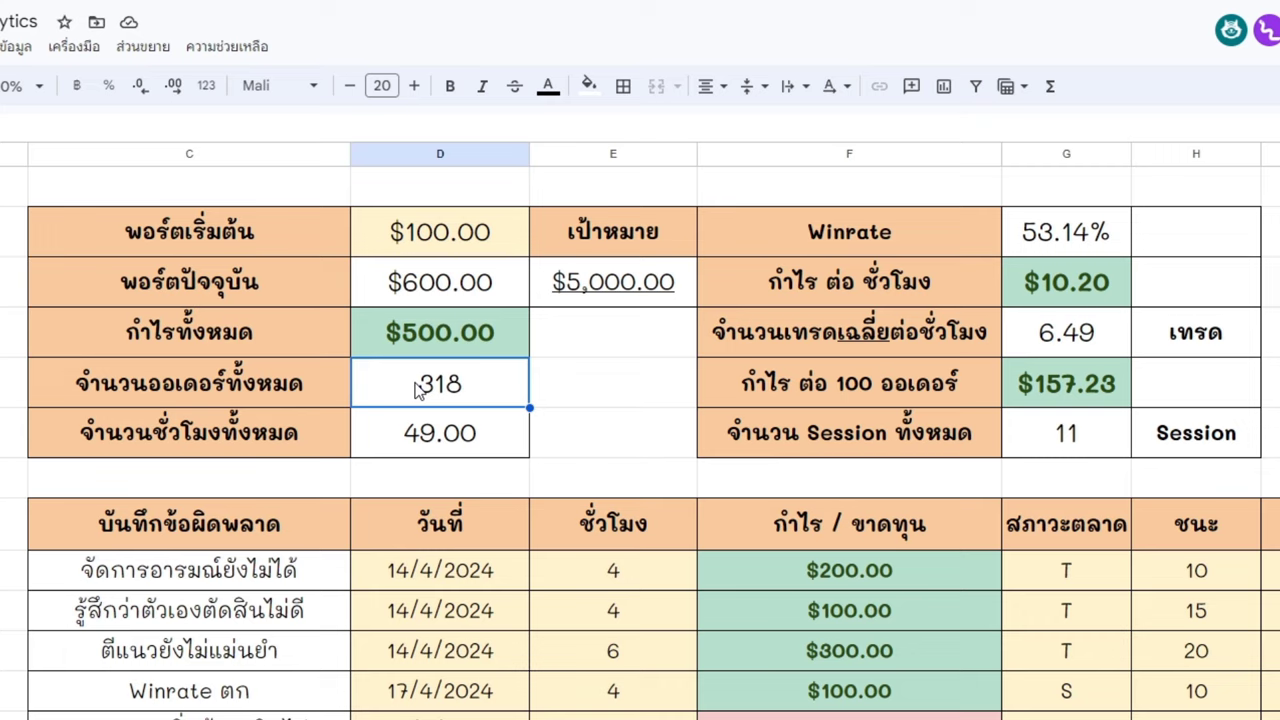
pyautogui.hotkey('shift', 'Left')
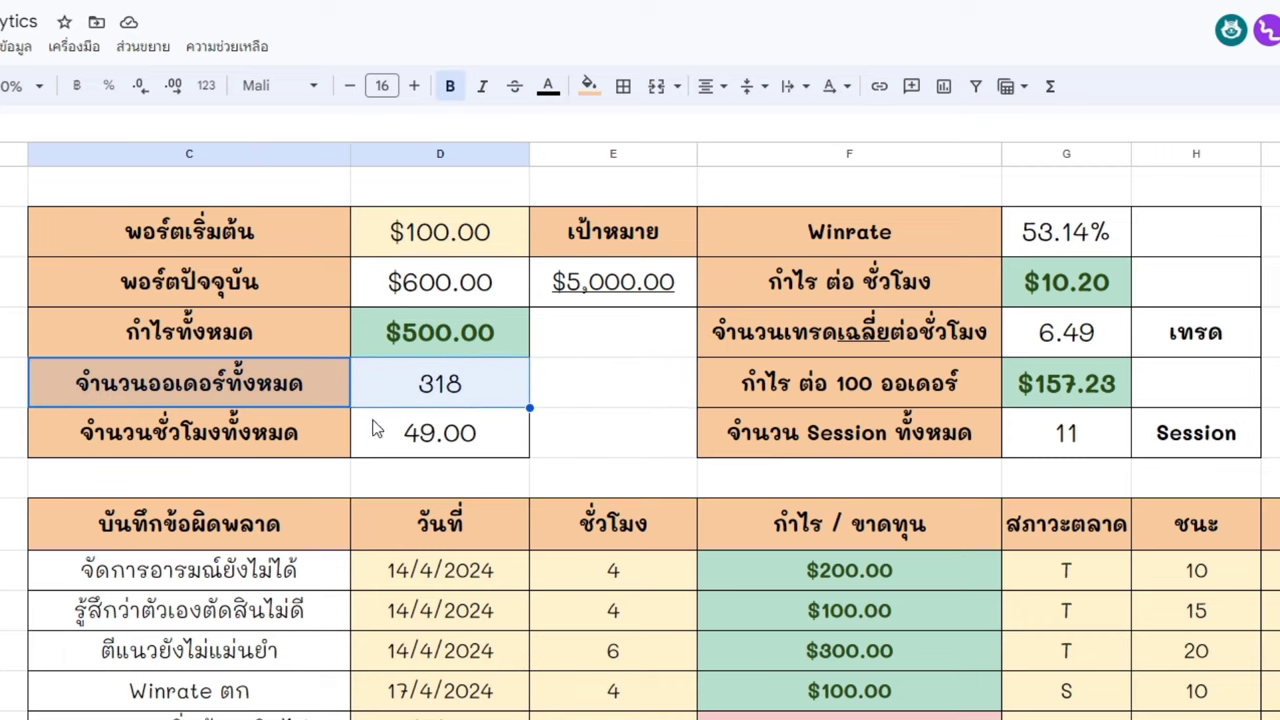
pyautogui.moveTo(175, 438); pyautogui.dragTo(457, 446)
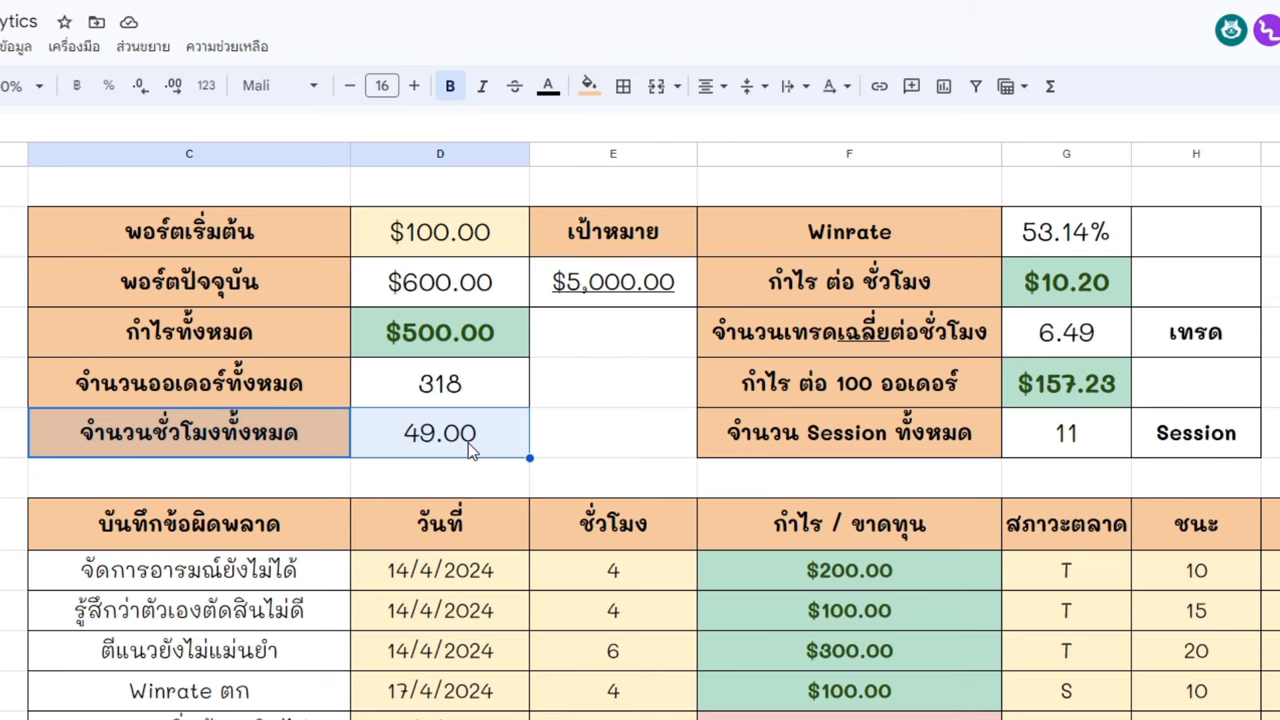
pyautogui.scroll(-1, 693, 581)
pyautogui.moveTo(240, 487); pyautogui.dragTo(1200, 715)
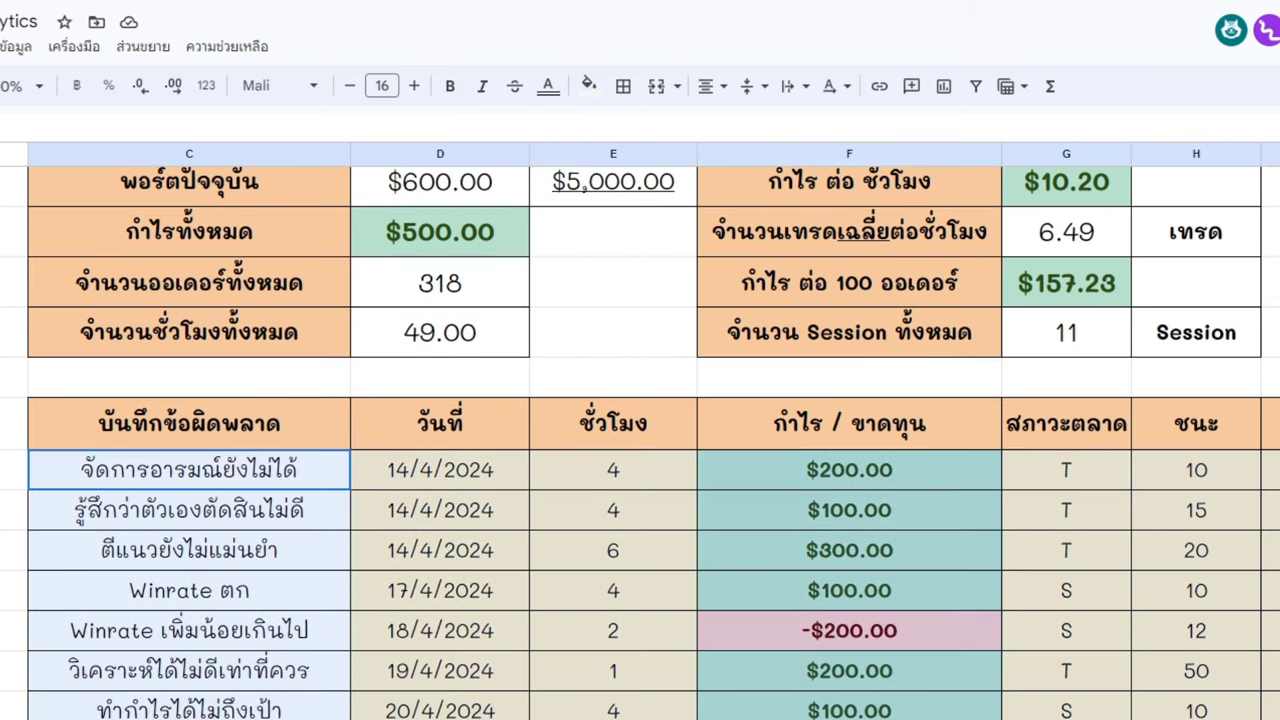
pyautogui.scroll(1, 580, 500)
pyautogui.click(450, 432)
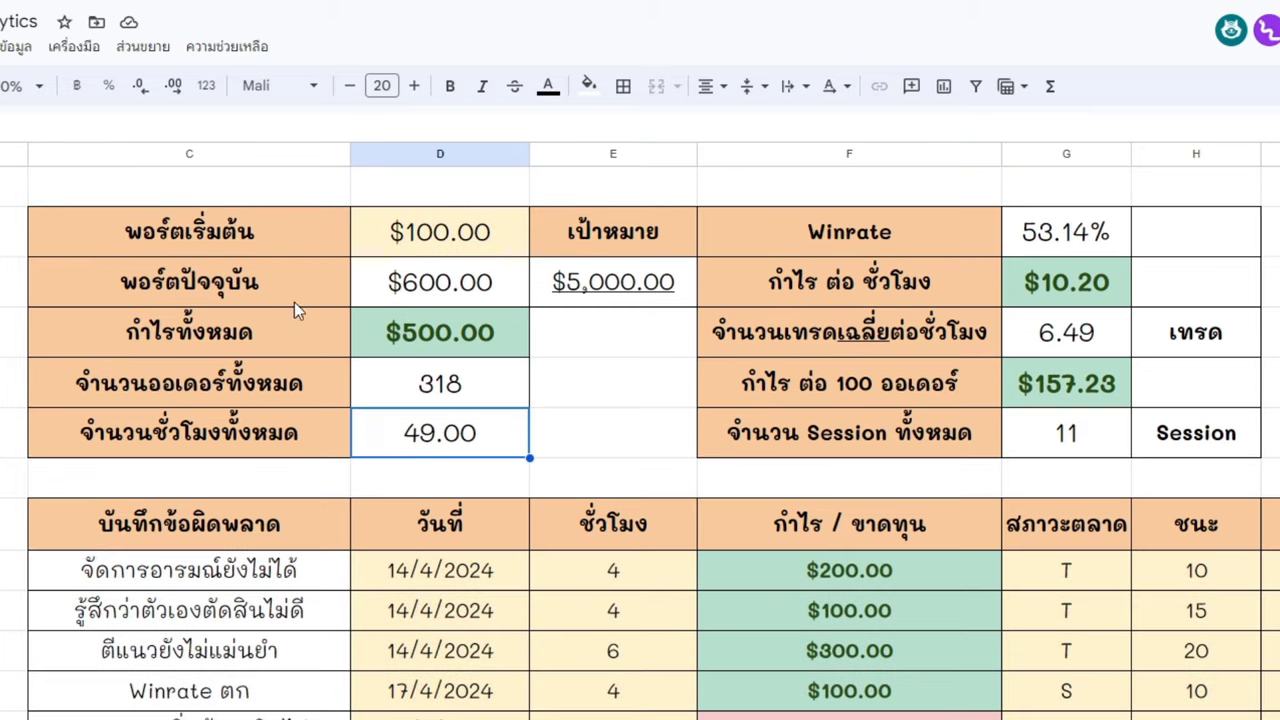
pyautogui.moveTo(659, 250); pyautogui.dragTo(639, 289)
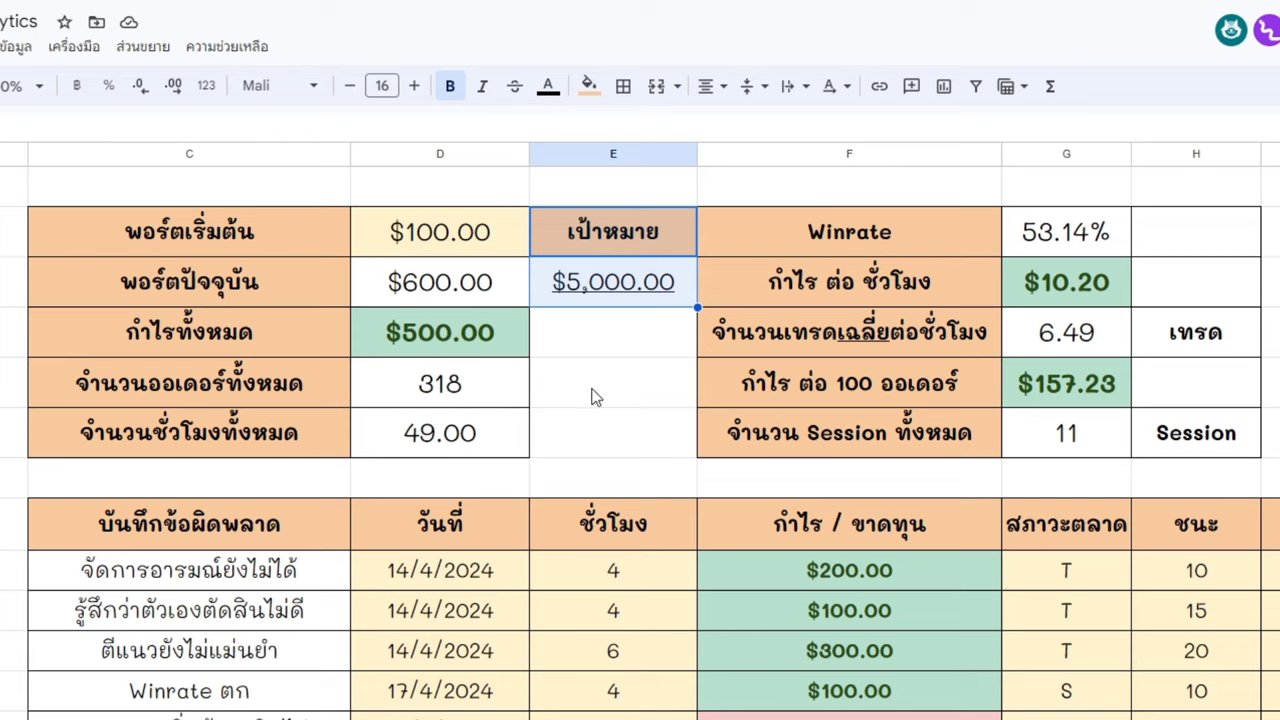
pyautogui.click(592, 397)
pyautogui.click(624, 290)
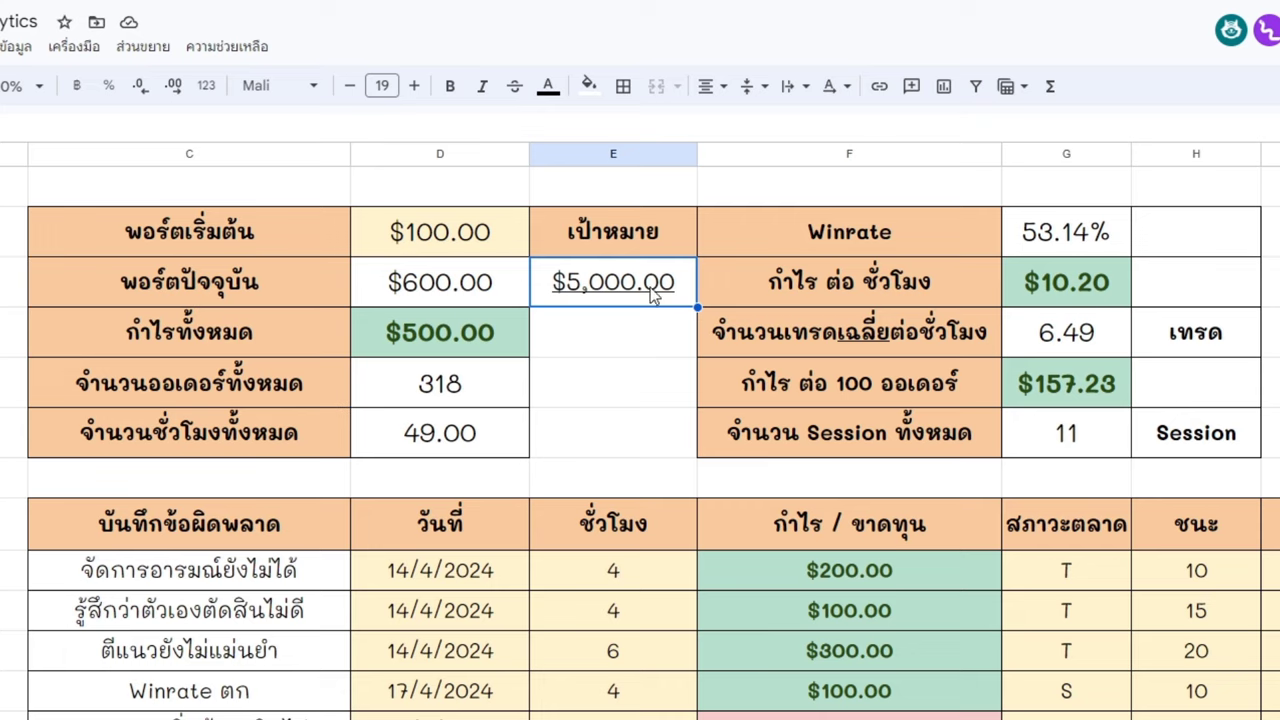
pyautogui.click(631, 376)
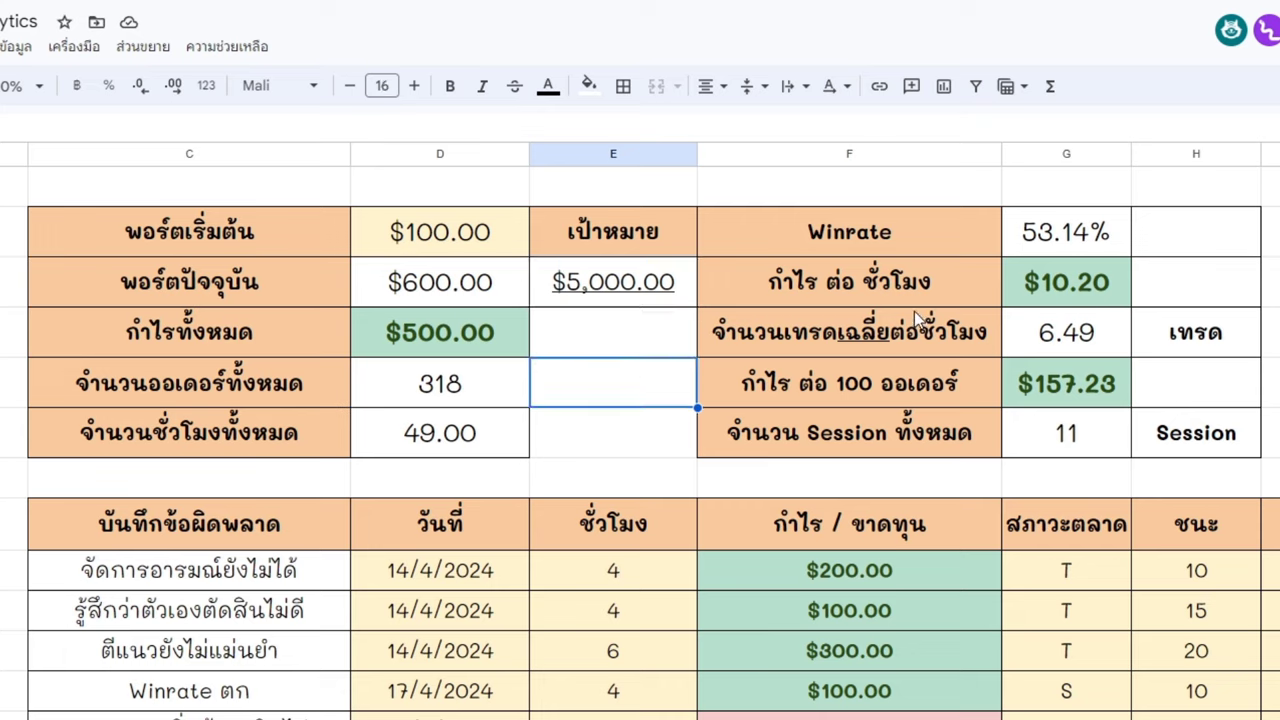
# Examine the Winrate row and the profit-per-hour (กำไร ต่อ ชั่วโมง) row of the statistics block, including their calculated cells.
pyautogui.click(905, 245)
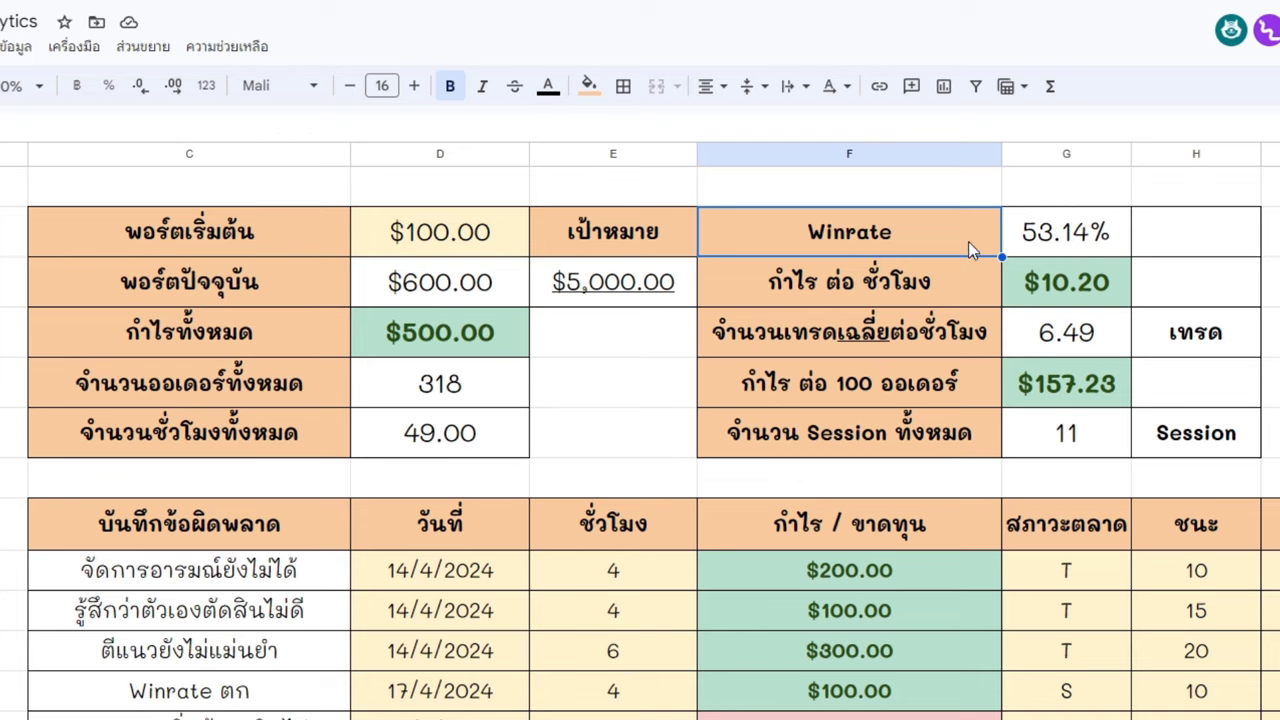
pyautogui.moveTo(1060, 240); pyautogui.dragTo(1200, 243)
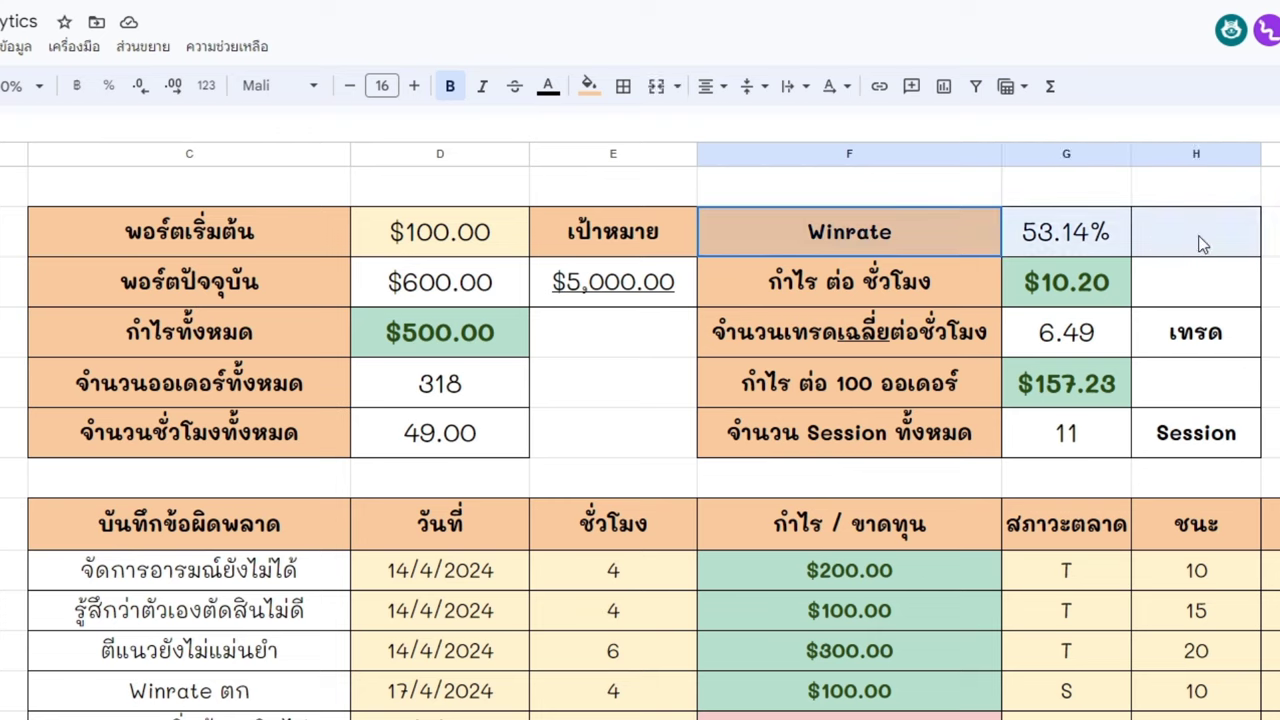
pyautogui.click(1075, 246)
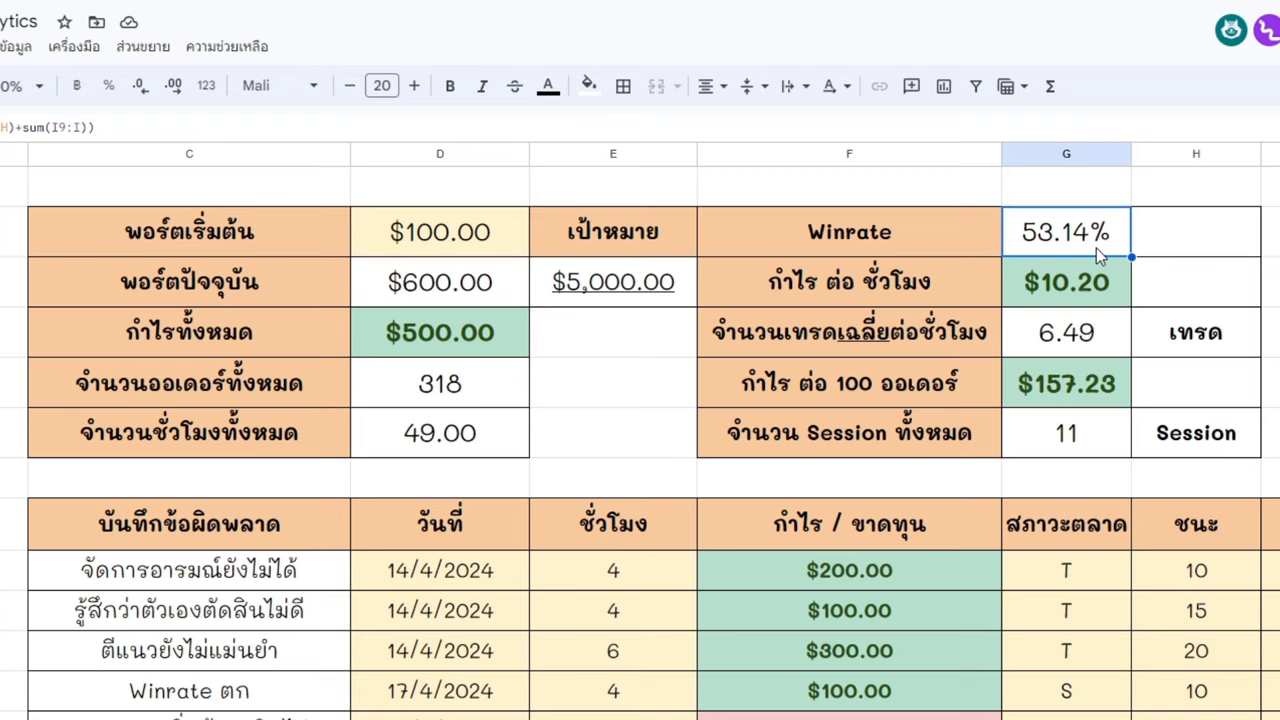
pyautogui.moveTo(880, 290); pyautogui.dragTo(1022, 288)
pyautogui.click(1077, 298)
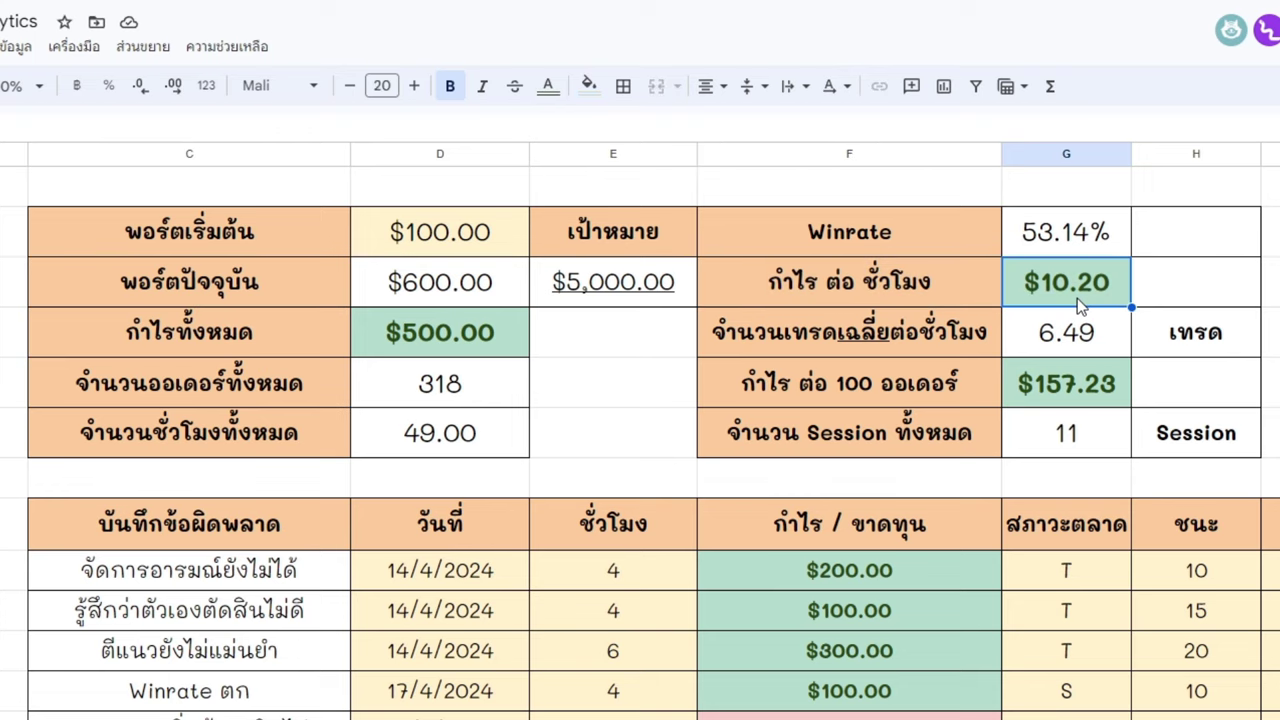
pyautogui.moveTo(950, 288); pyautogui.dragTo(1090, 303)
pyautogui.click(1088, 305)
pyautogui.scroll(-2, 1051, 289)
pyautogui.scroll(2, 1102, 301)
pyautogui.moveTo(968, 292); pyautogui.dragTo(1058, 296)
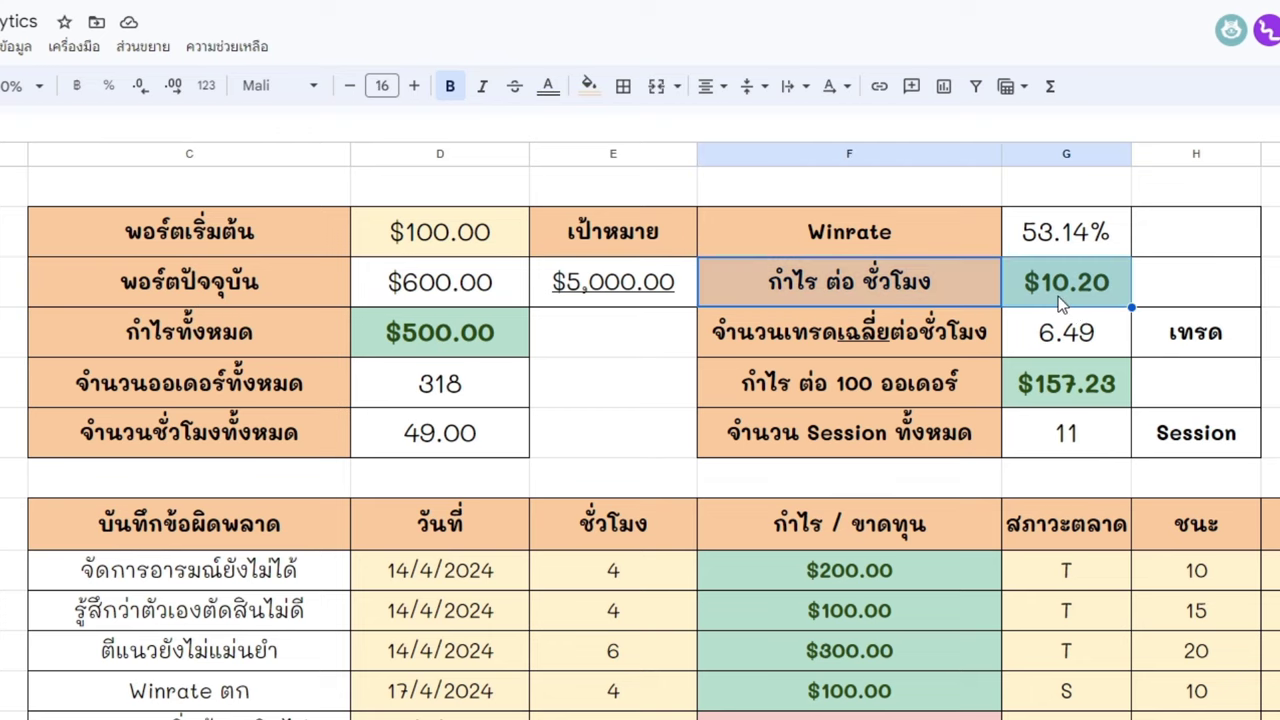
pyautogui.click(1058, 296)
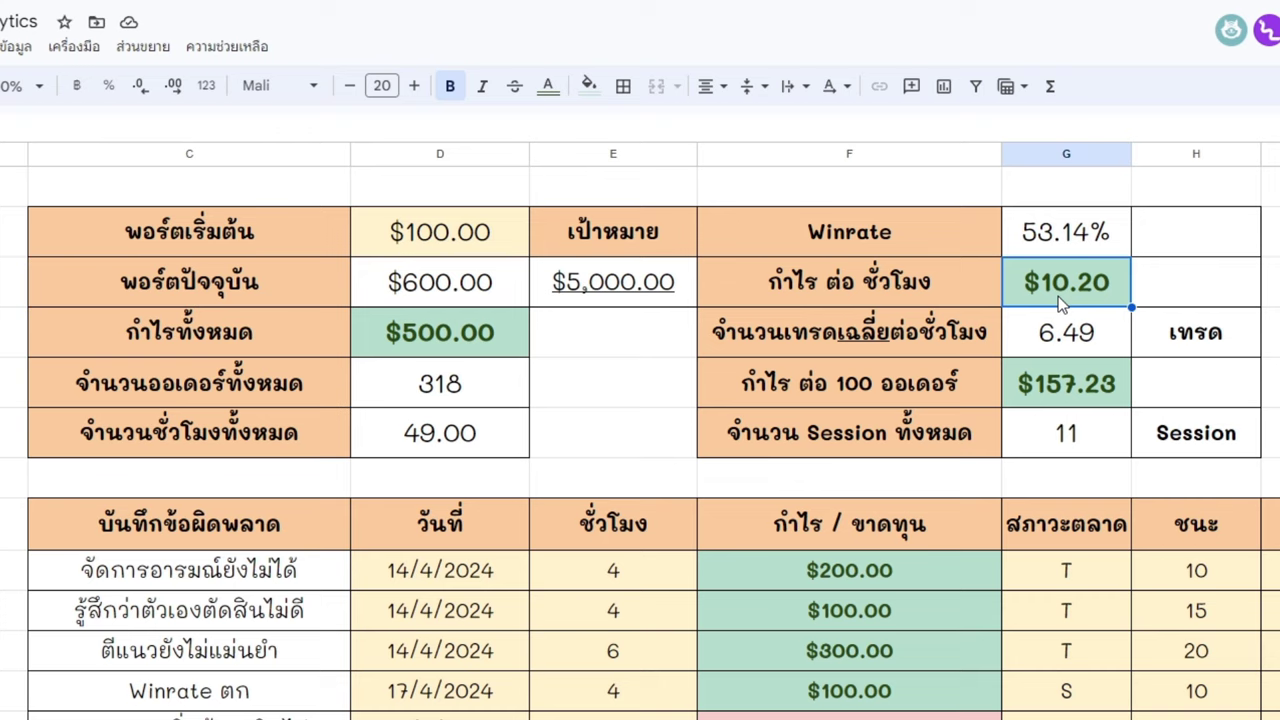
# Examine the average trades per hour (จำนวนเทรดเฉลี่ยต่อชั่วโมง) row, from its label across to the unit cell.
pyautogui.click(969, 349)
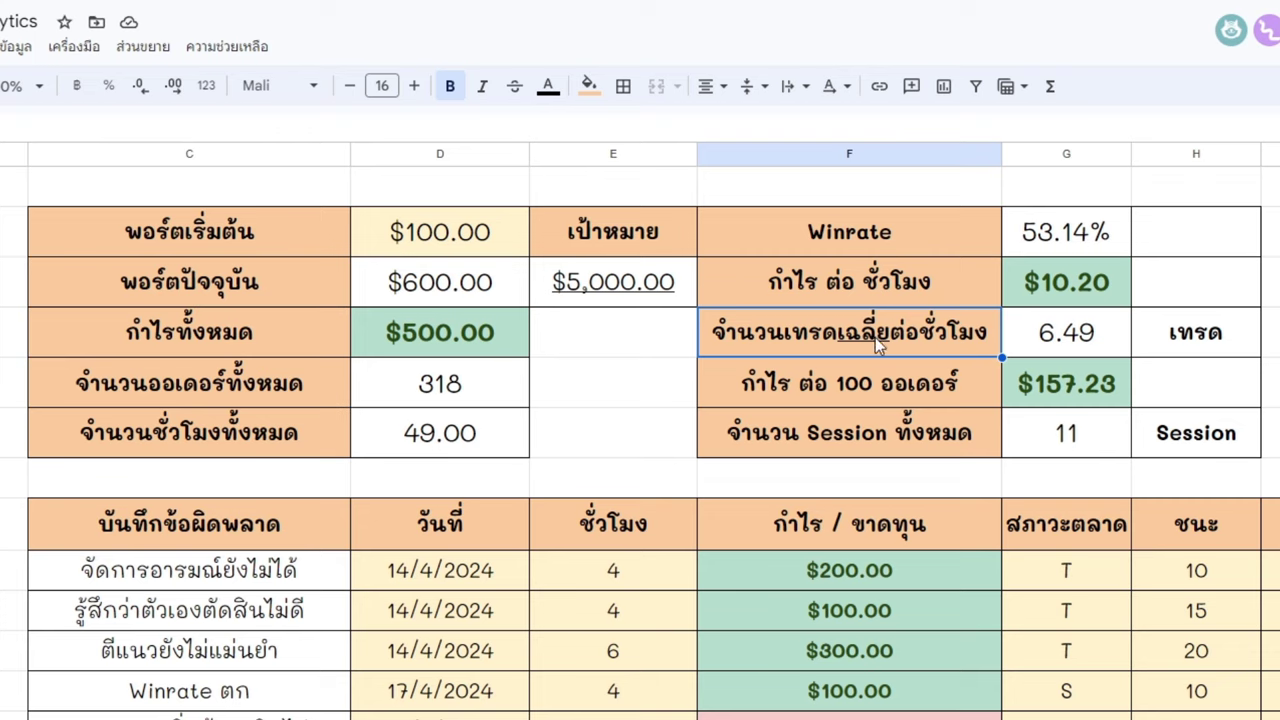
pyautogui.moveTo(1168, 347); pyautogui.dragTo(955, 341)
pyautogui.click(1068, 345)
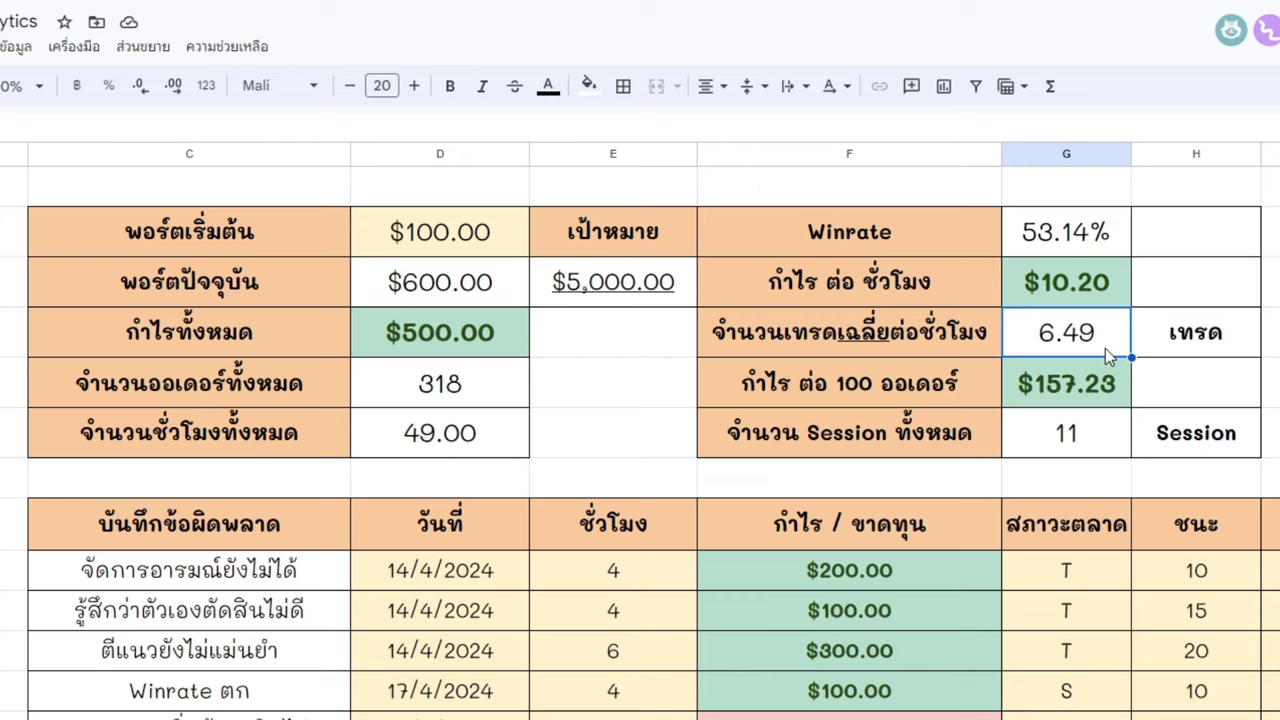
pyautogui.moveTo(958, 354); pyautogui.dragTo(1198, 350)
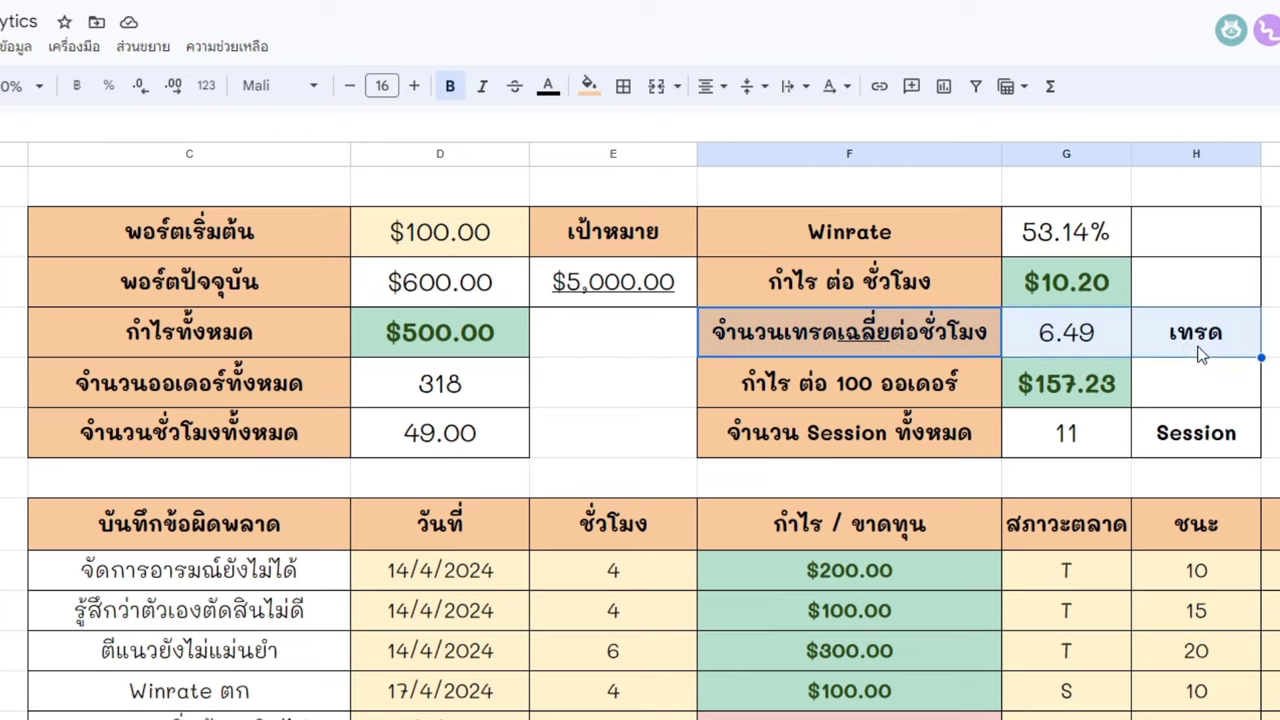
# Examine the profit per 100 orders (กำไร ต่อ 100 ออเดอร์) row and its calculated value against the other portfolio statistics.
pyautogui.click(953, 391)
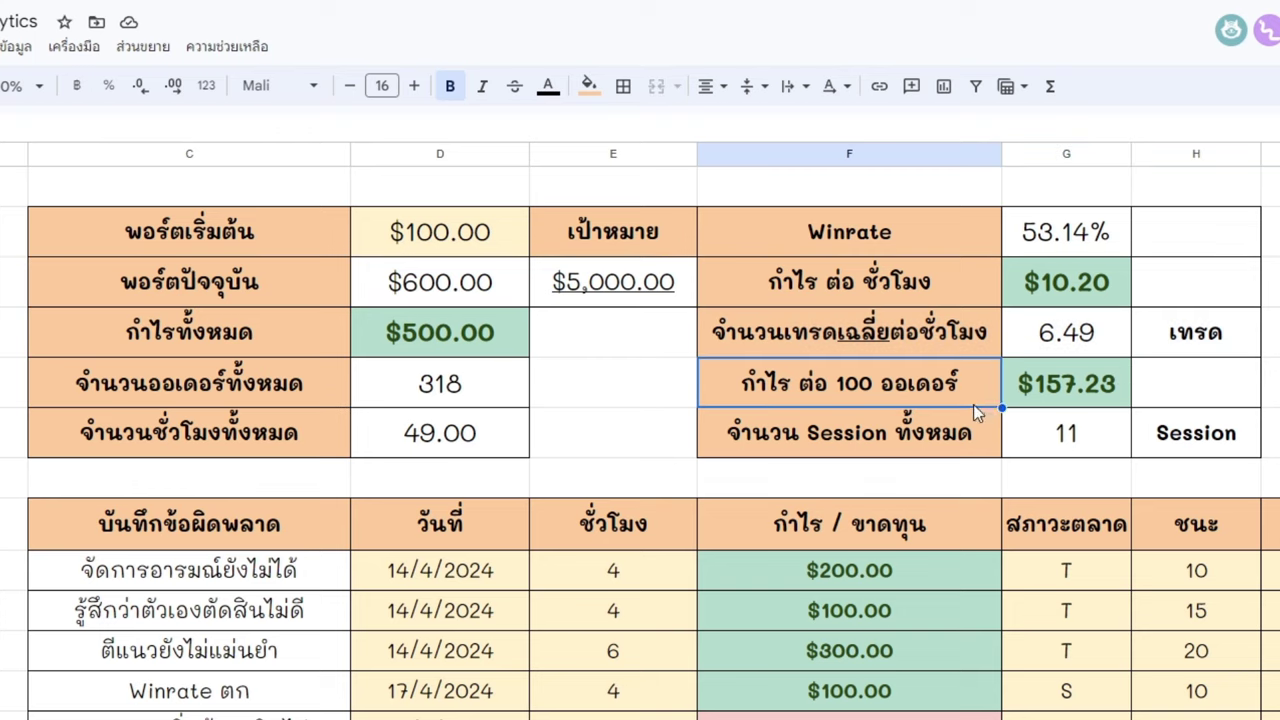
pyautogui.click(1064, 404)
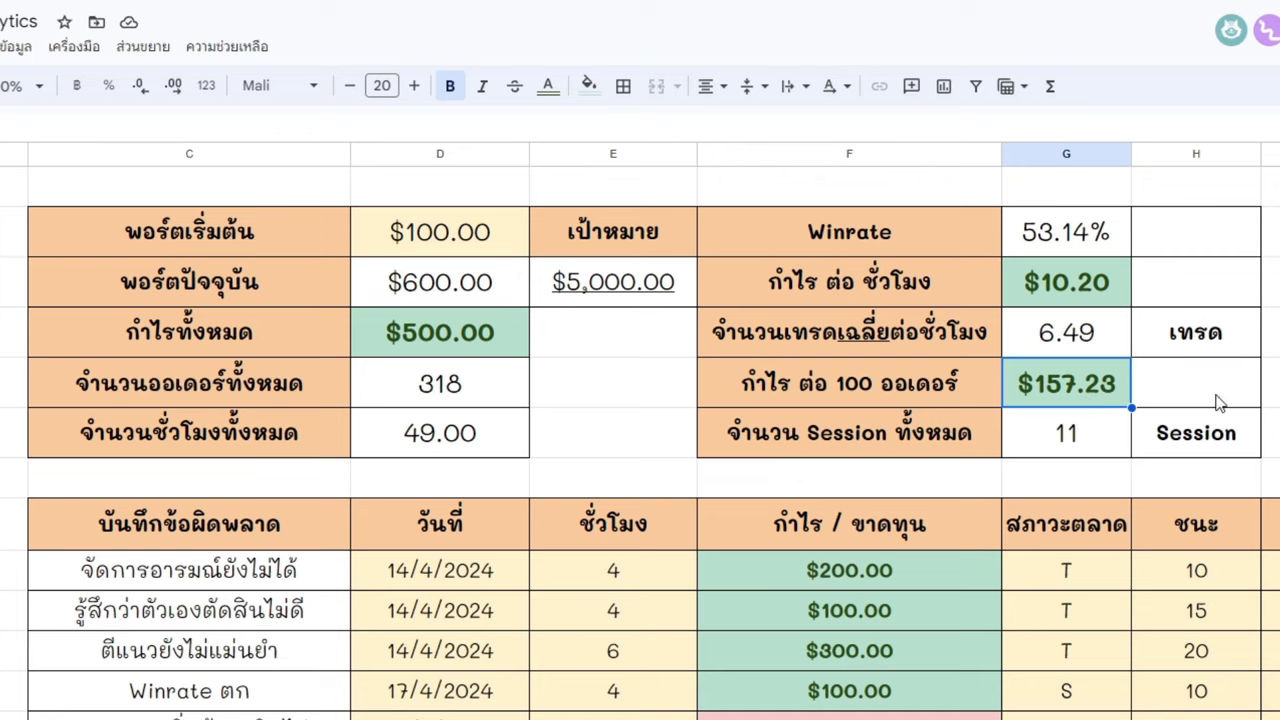
pyautogui.moveTo(1240, 440)
pyautogui.mouseDown()
pyautogui.moveTo(986, 400)
pyautogui.moveTo(262, 229)
pyautogui.mouseUp()
pyautogui.click(1080, 395)
pyautogui.click(890, 398)
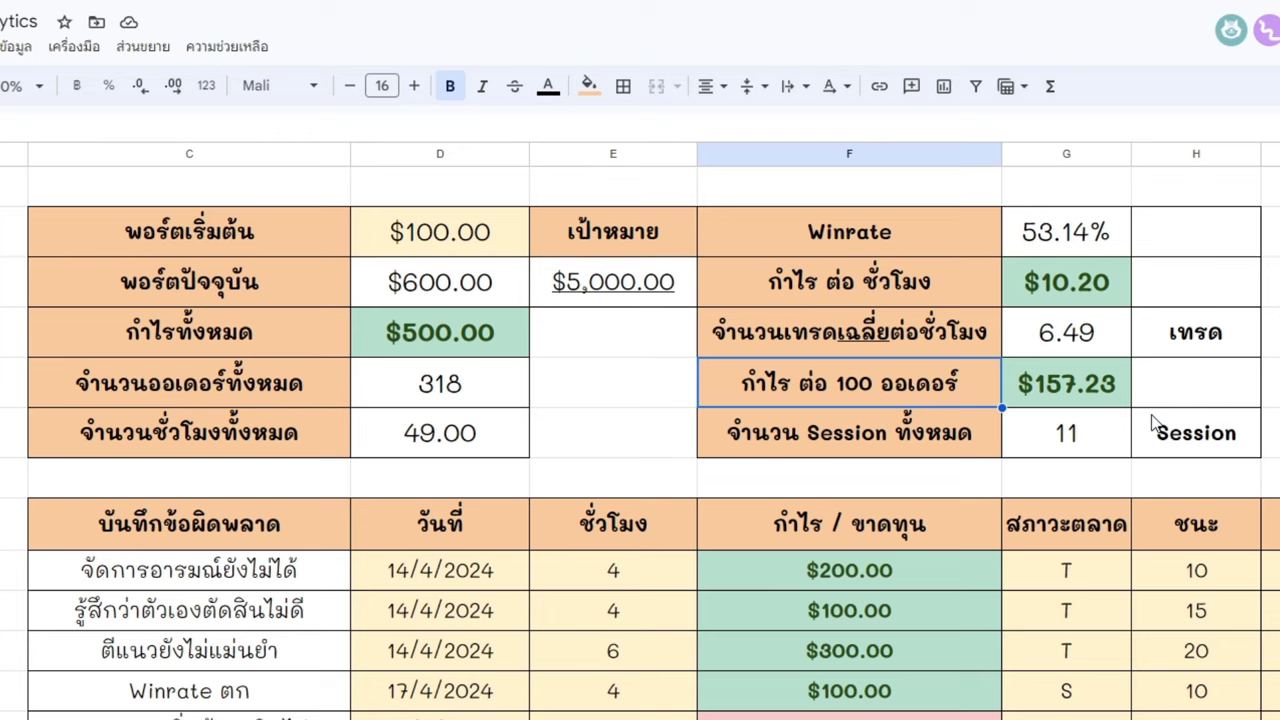
pyautogui.click(1071, 404)
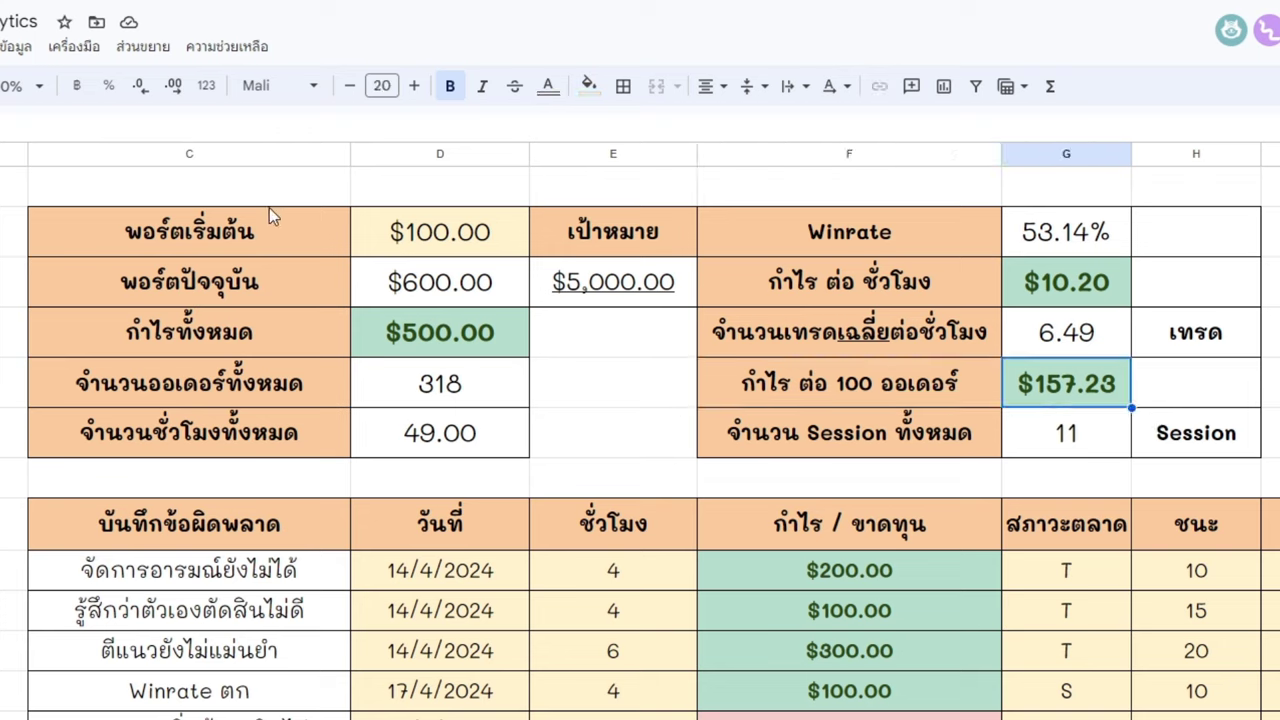
pyautogui.hotkey('ctrl', 'z')
pyautogui.click(1063, 398)
pyautogui.moveTo(1123, 391)
pyautogui.mouseDown()
pyautogui.moveTo(966, 386)
pyautogui.moveTo(1115, 399)
pyautogui.mouseUp()
# Review the total sessions (จำนวน Session ทั้งหมด) row and the whole Winrate statistics block, F2:H6.
pyautogui.moveTo(850, 433); pyautogui.dragTo(1234, 457)
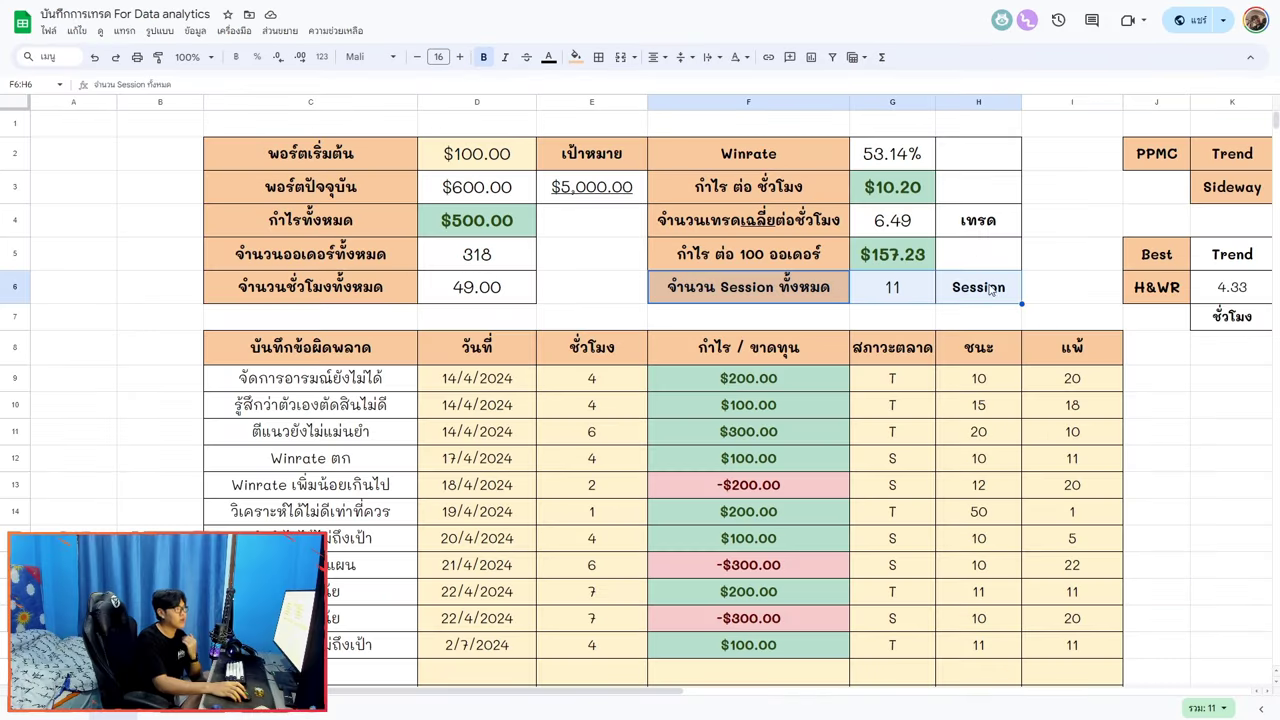
pyautogui.click(1194, 381)
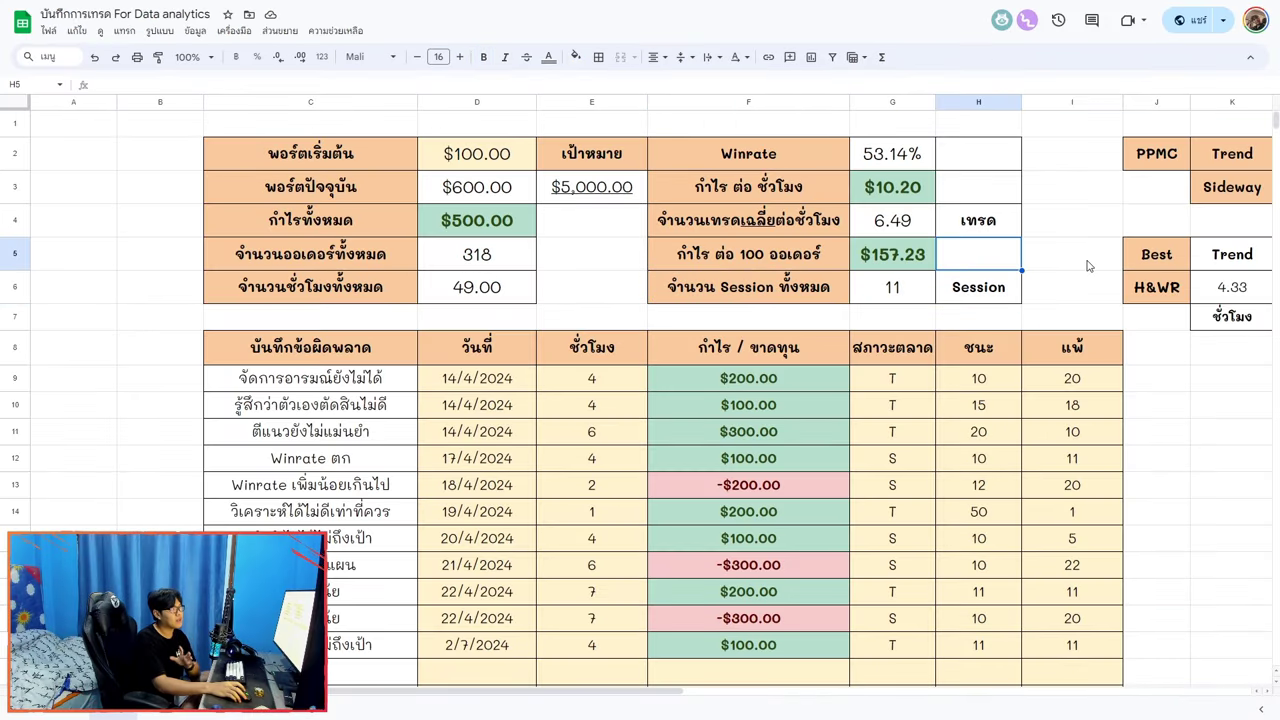
pyautogui.moveTo(748, 153); pyautogui.dragTo(998, 297)
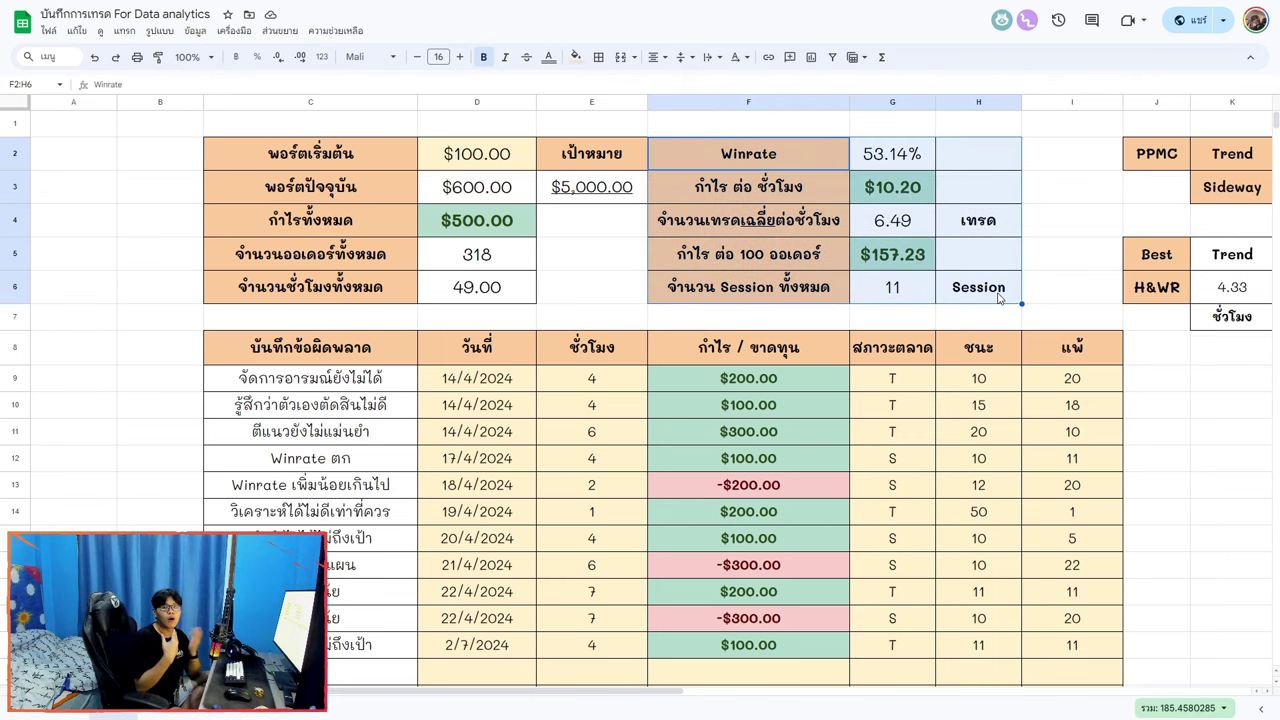
pyautogui.click(1012, 262)
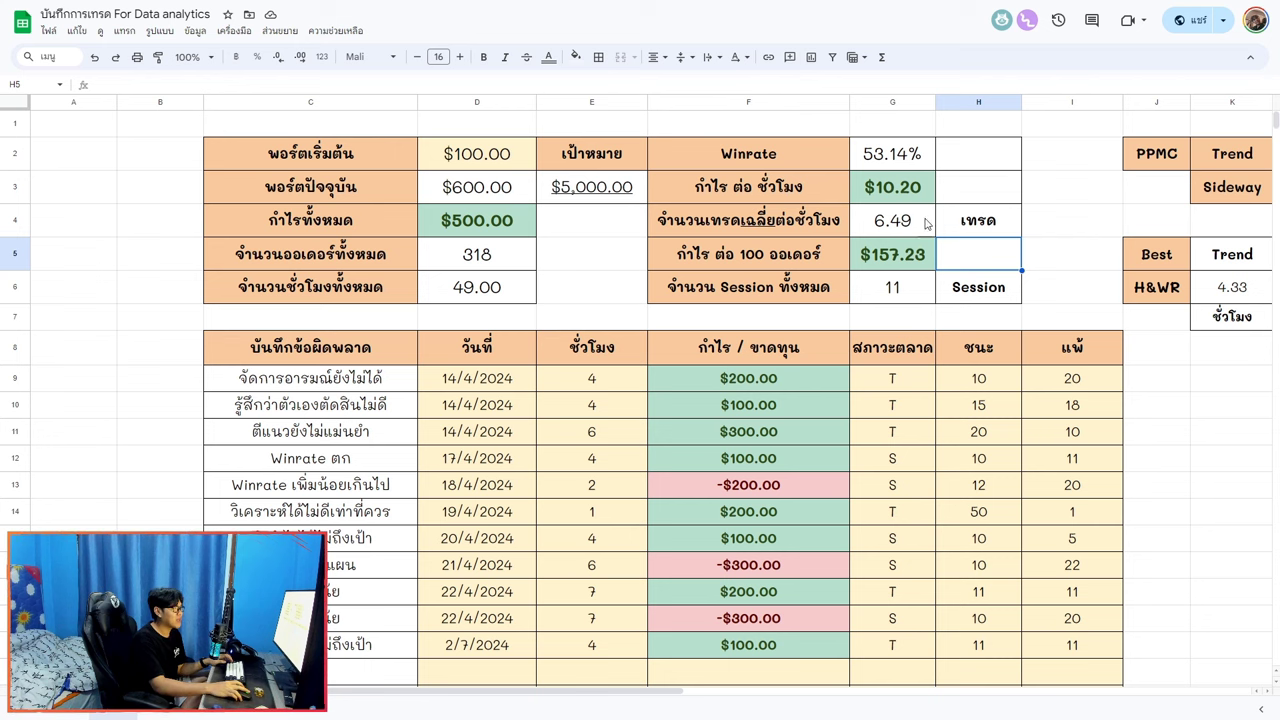
# Look over the PPMC and Best H&WR tables beside the statistics block, starting with the PPMC label cell.
pyautogui.hscroll(3, 940, 210)
pyautogui.moveTo(1108, 316); pyautogui.dragTo(890, 144)
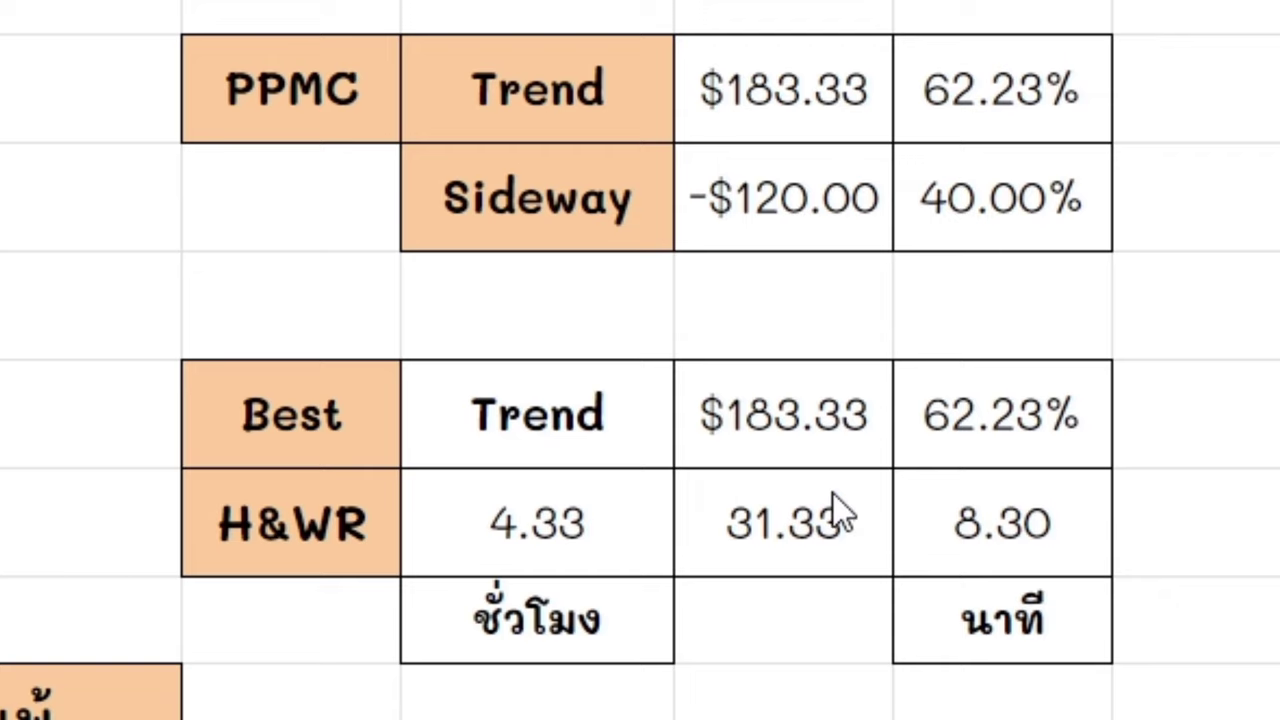
pyautogui.click(300, 100)
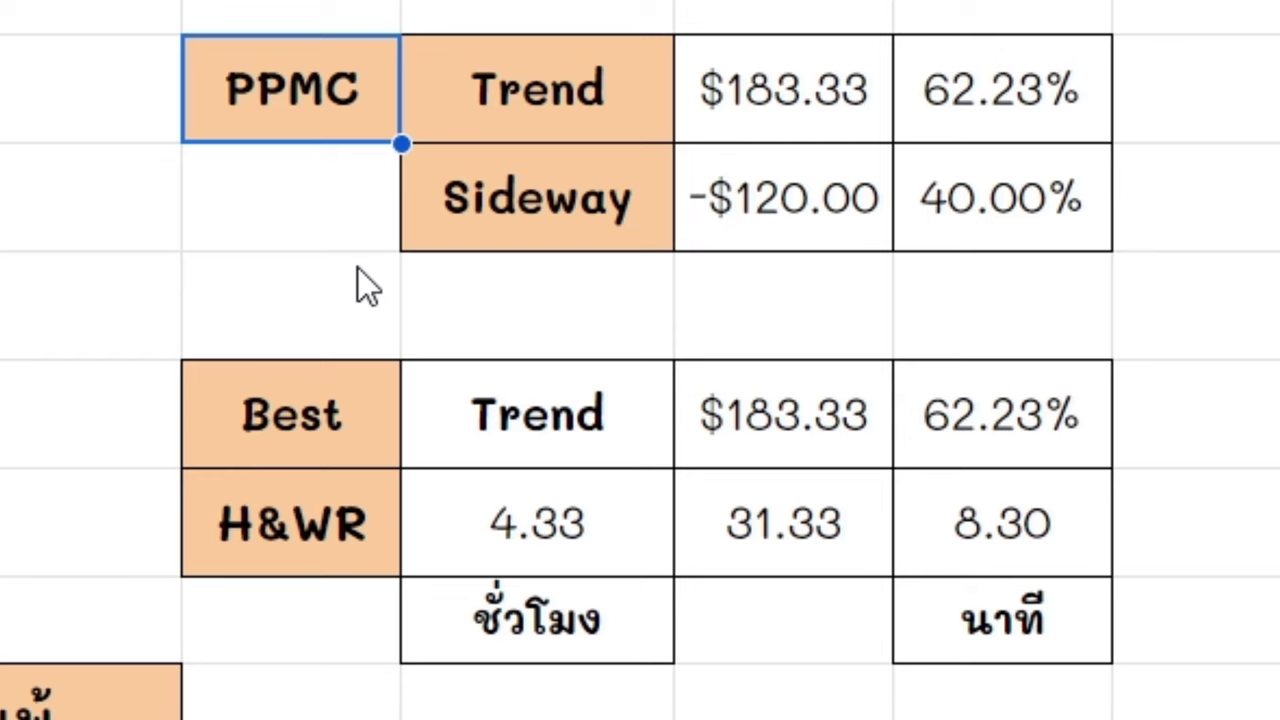